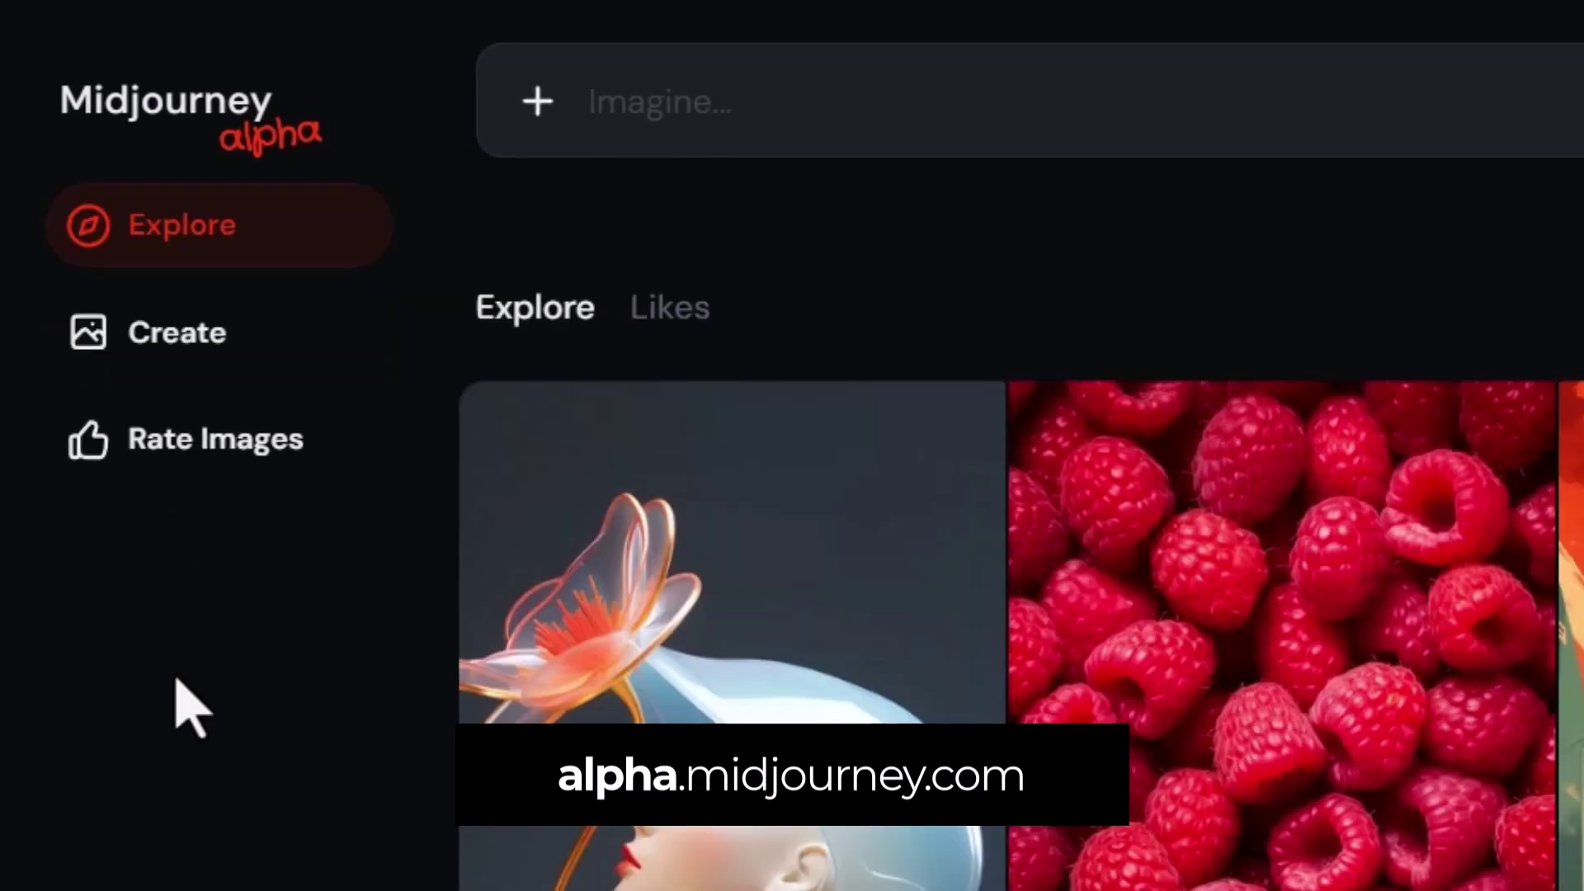
Generate images from the prompt 'a powerful wizard made out of nintendo controllers' on the Create page.
left_click(198, 340)
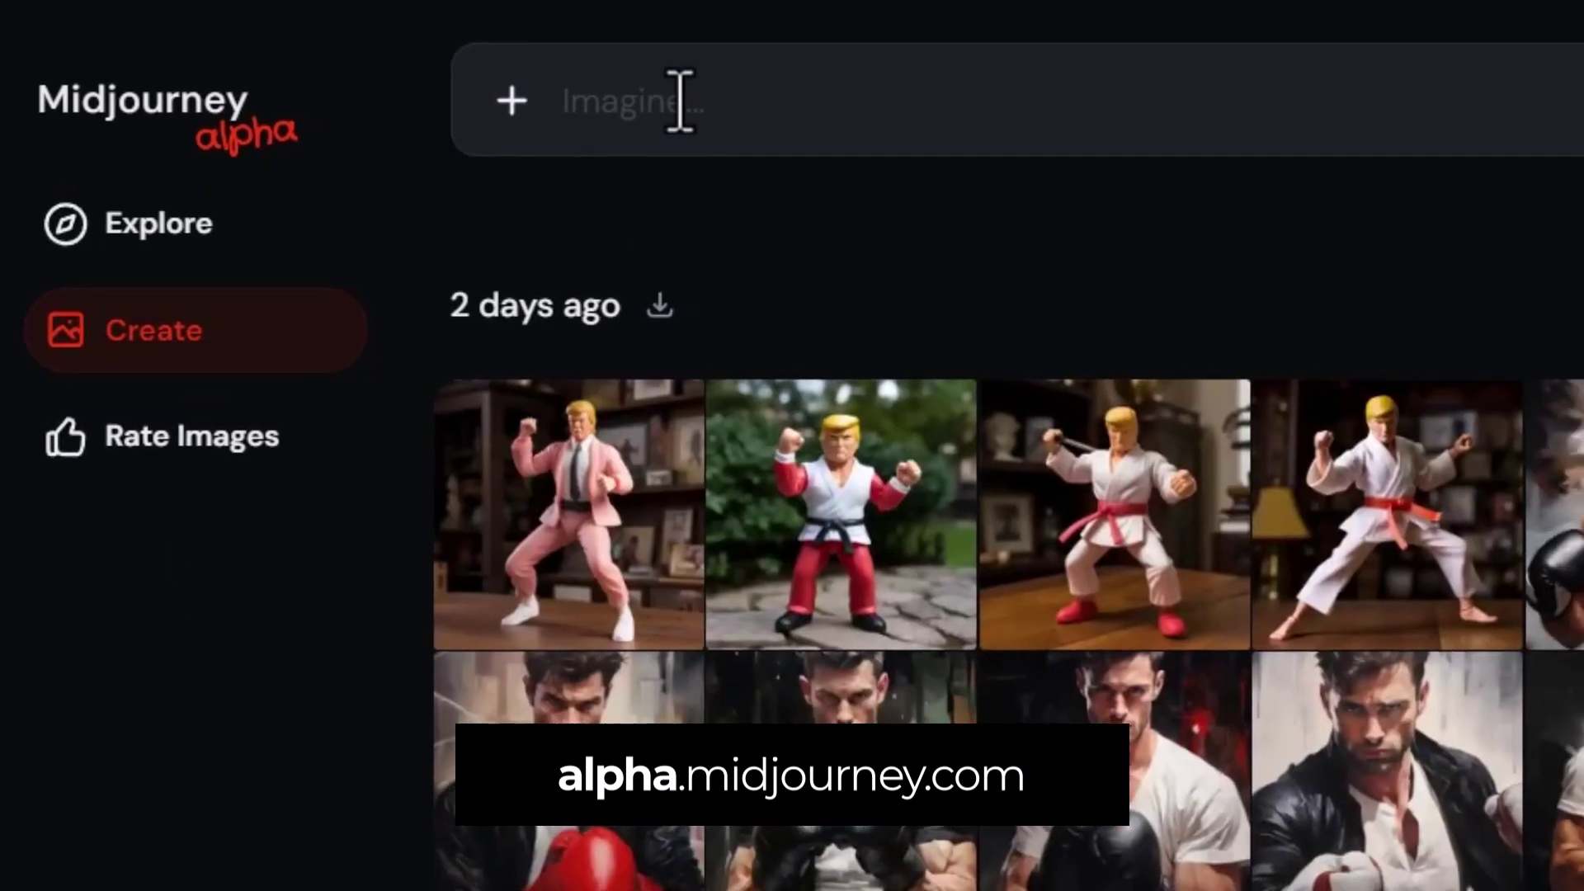
left_click(680, 101)
type("a powerful wizardmade outof nintendo controllers")
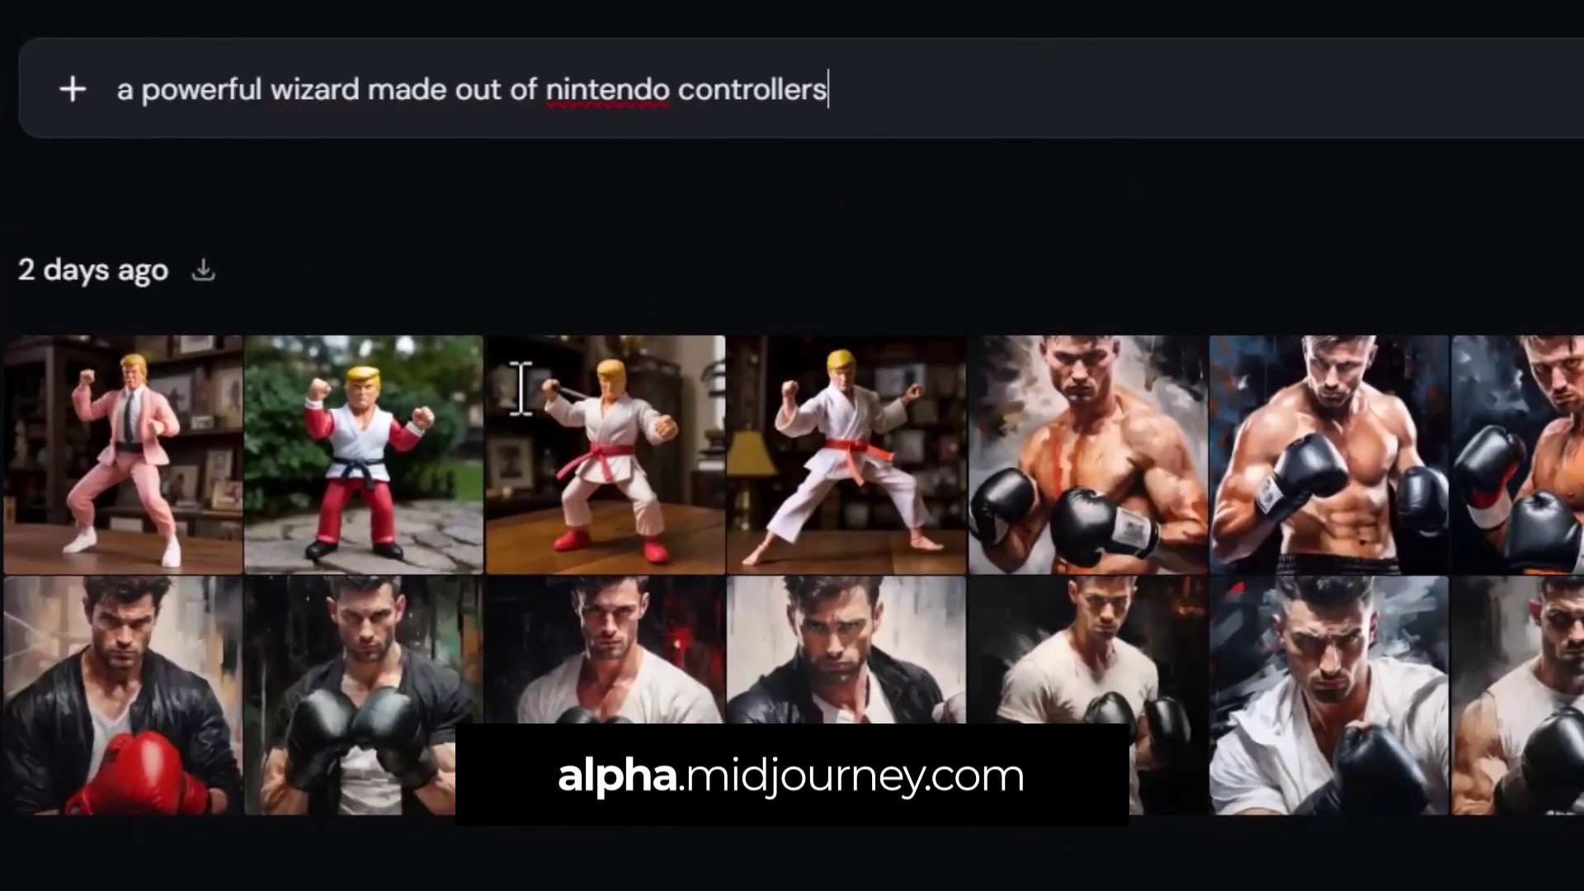
key("Return")
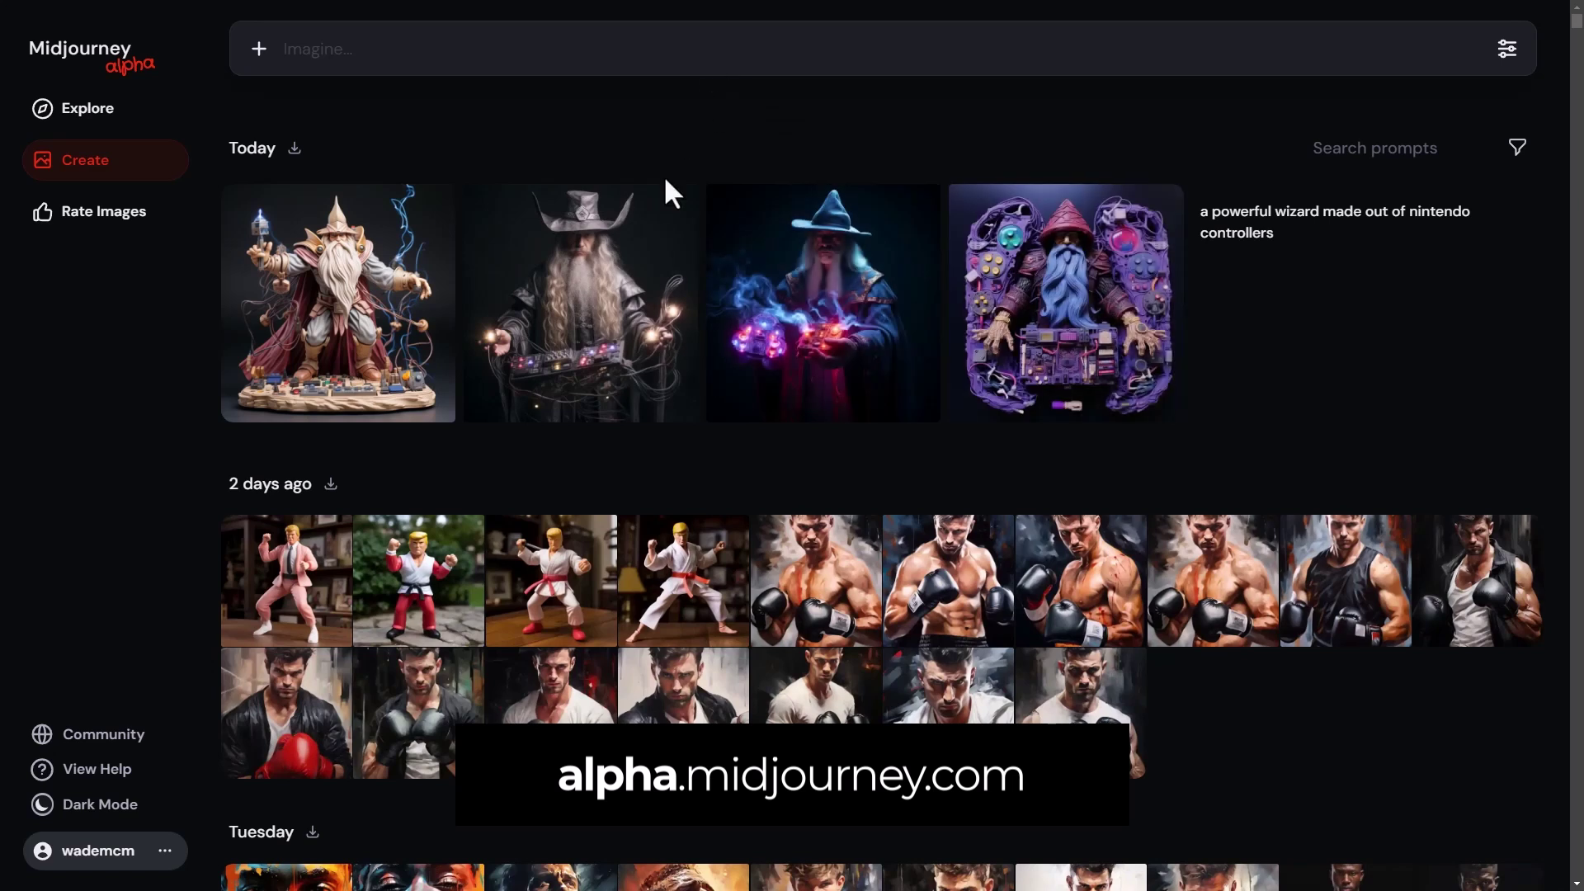
Open the fourth wizard image, review its Vary, Upscale and More options, then use it as reference.
left_click(1073, 297)
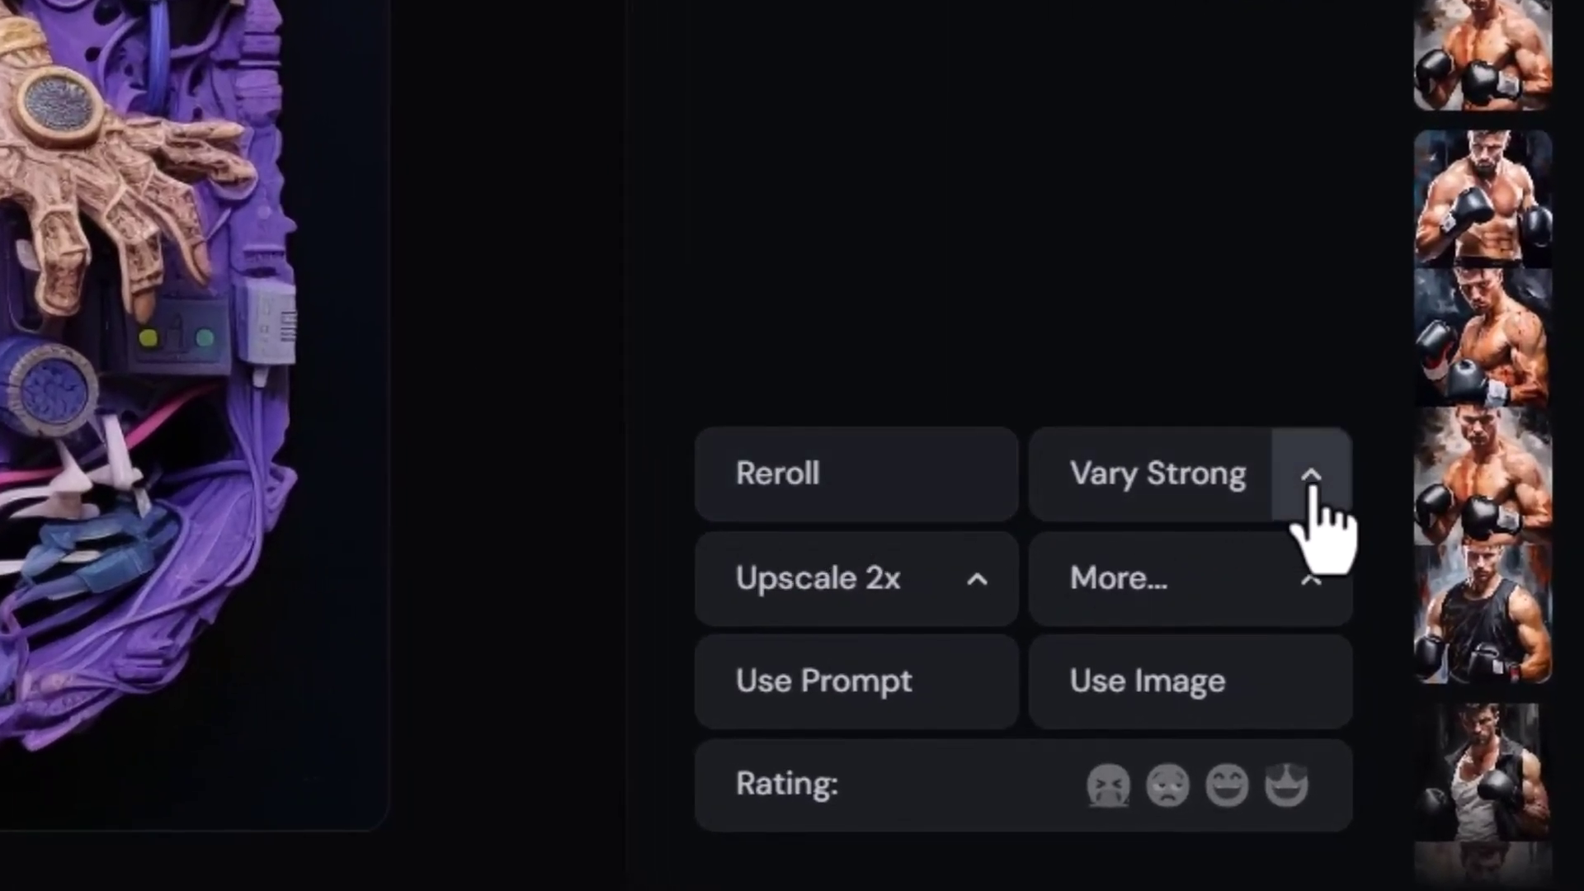
left_click(1311, 478)
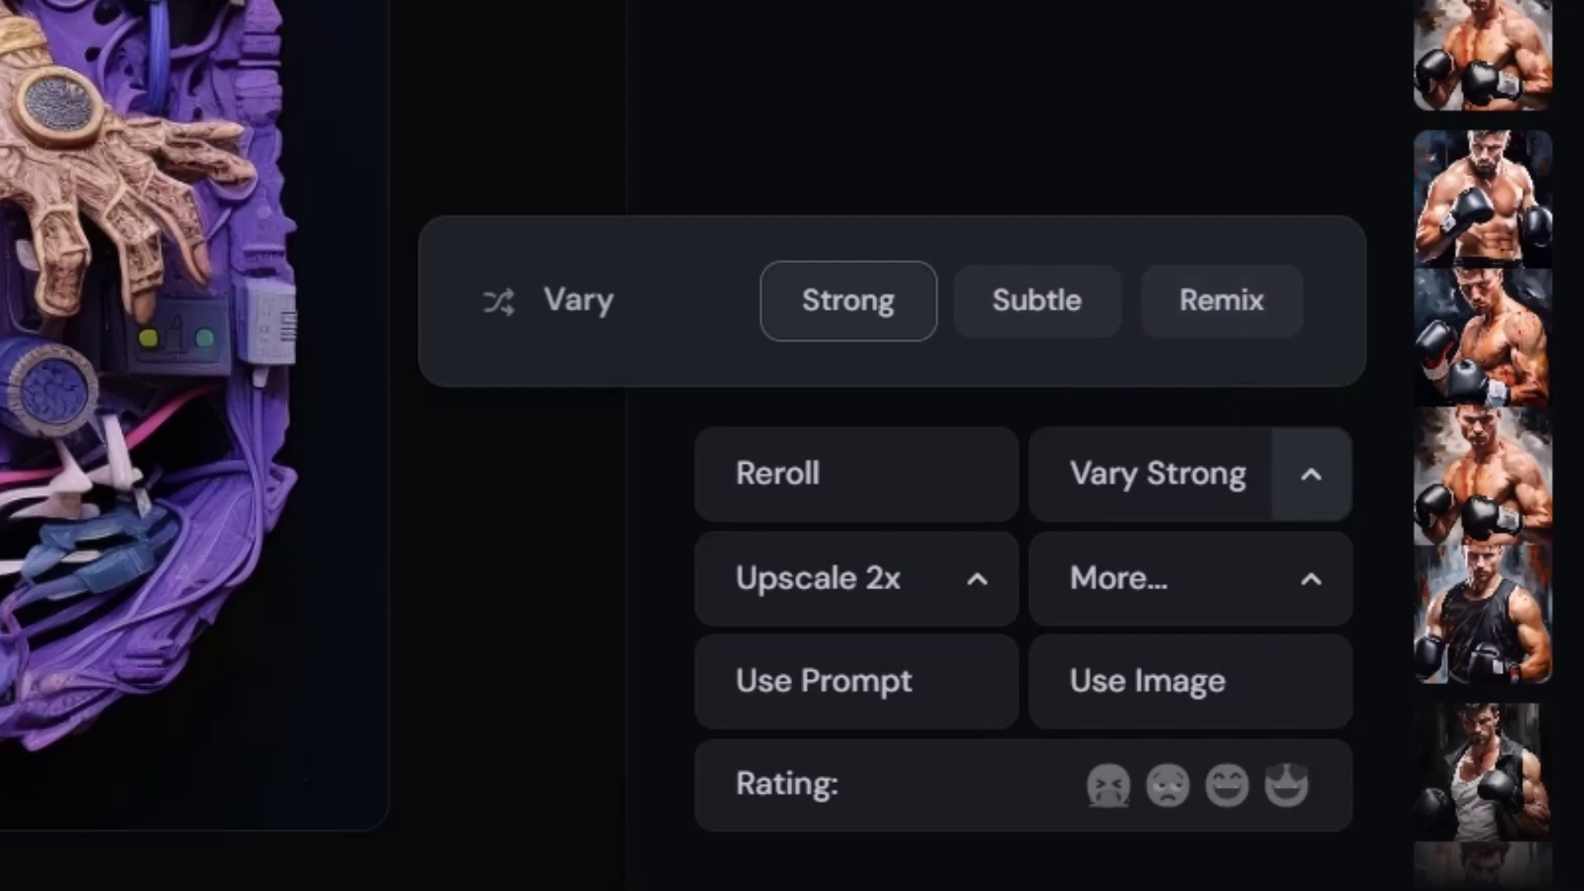
left_click(977, 581)
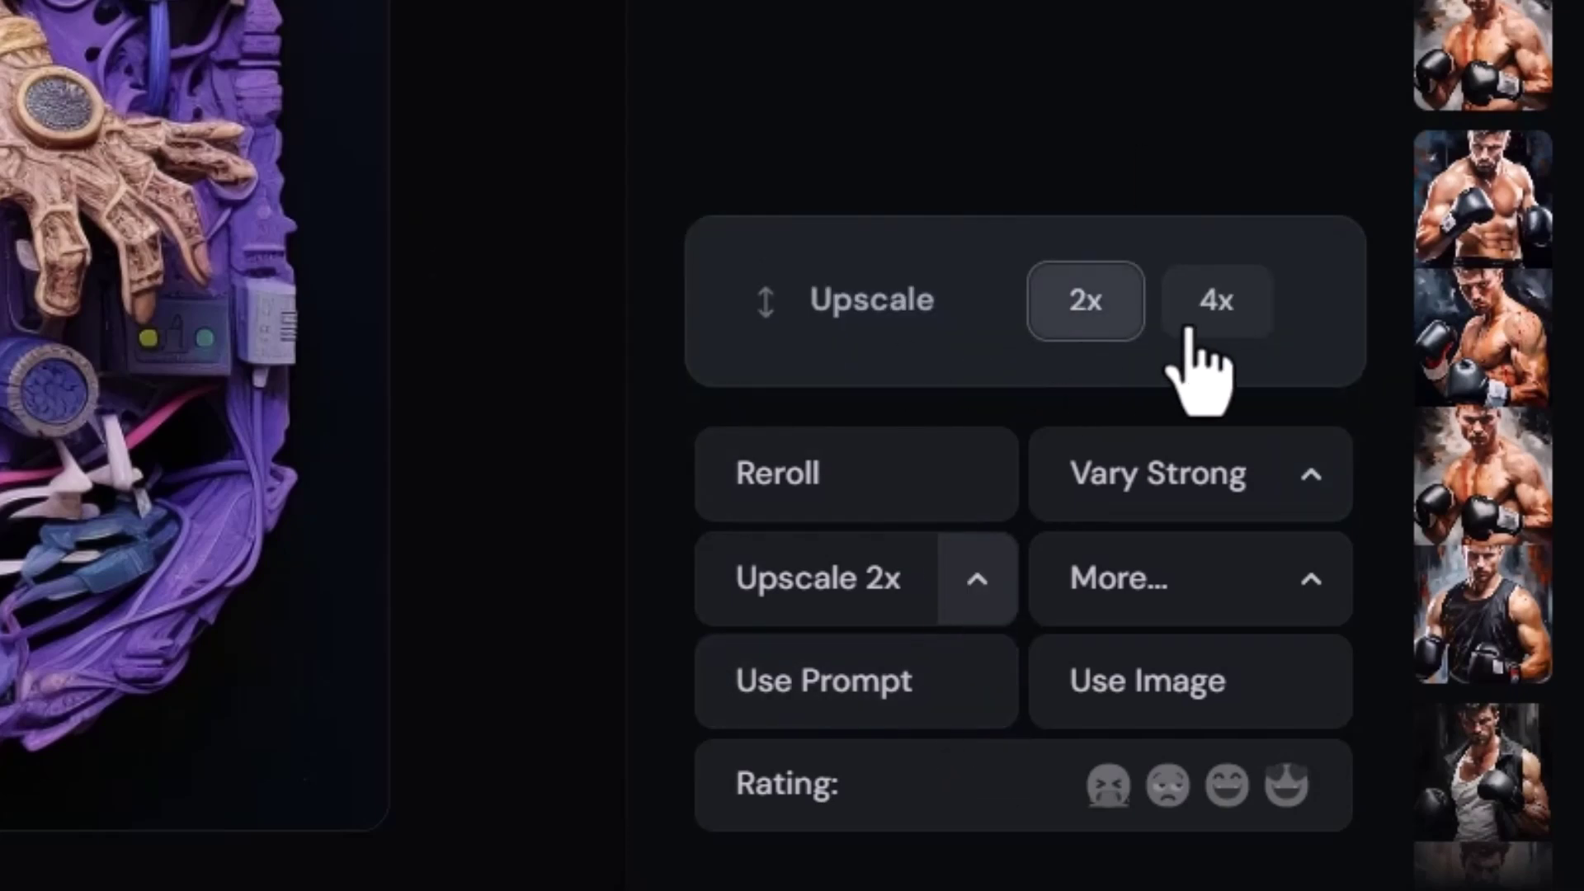
left_click(1302, 591)
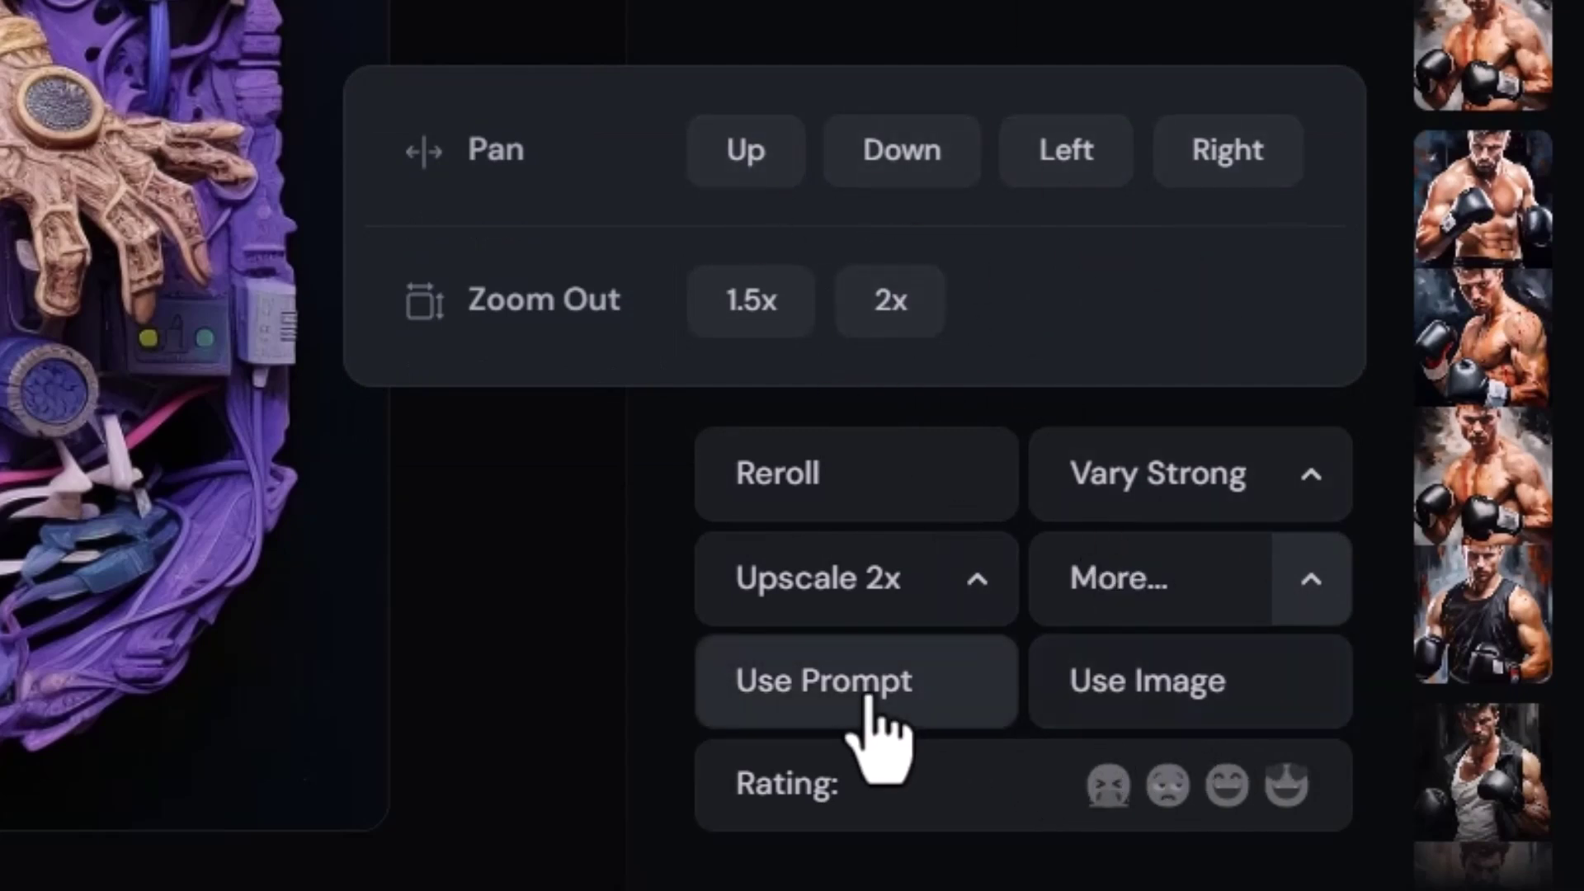
left_click(1159, 711)
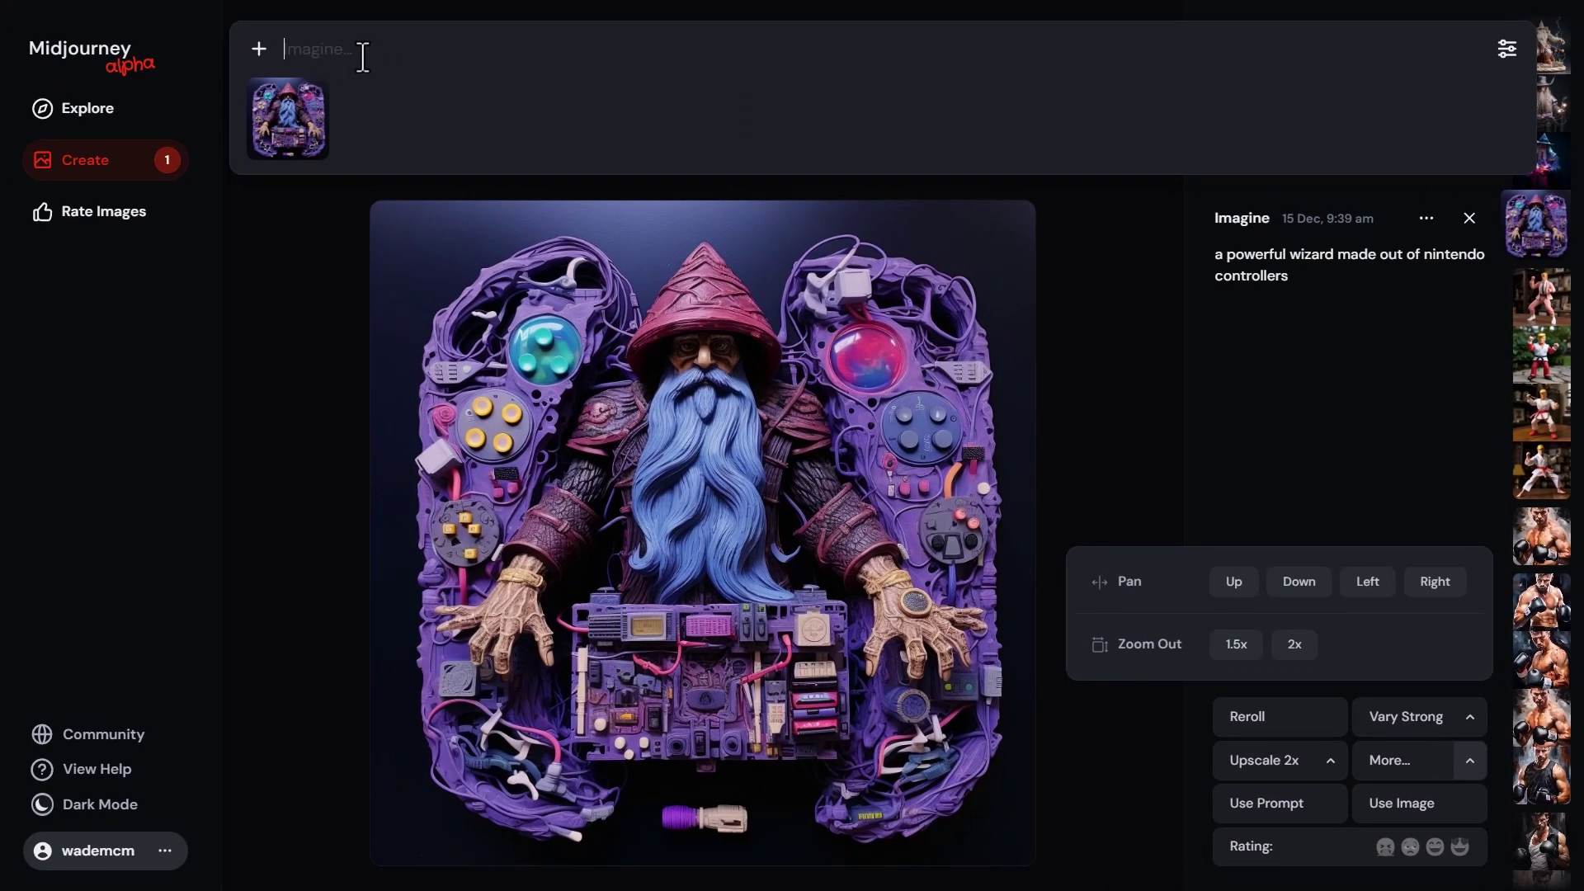
Generate 'an old wizard trapped in a dark portal' with the wizard reference, then close the image view.
type("an old wizard trapped in a dark portal")
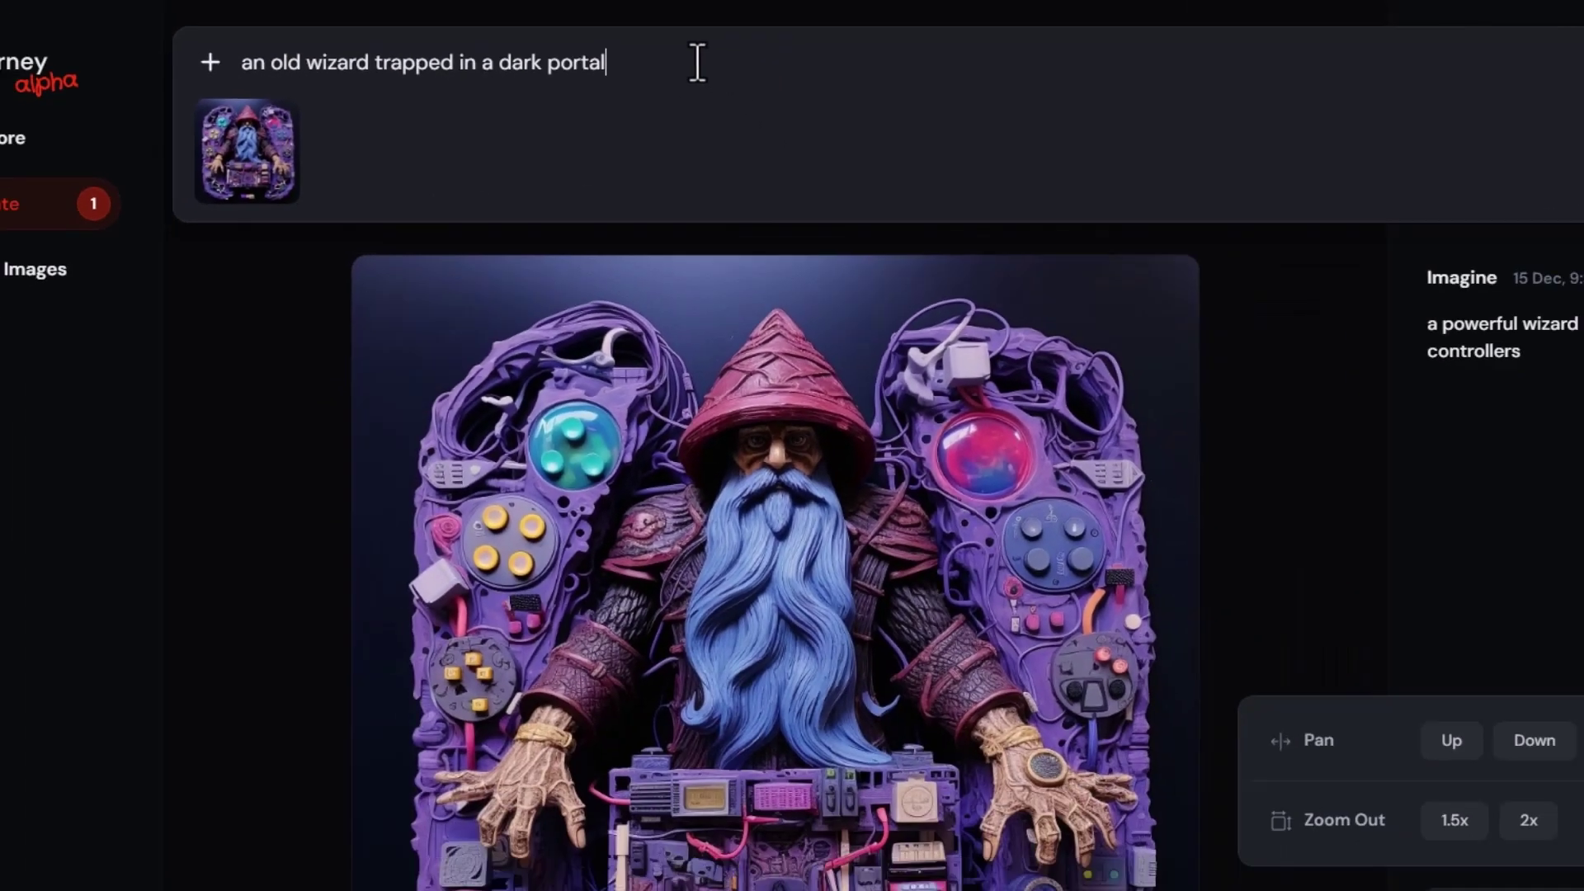
key("Return")
scroll(1560, 313, "down", 3)
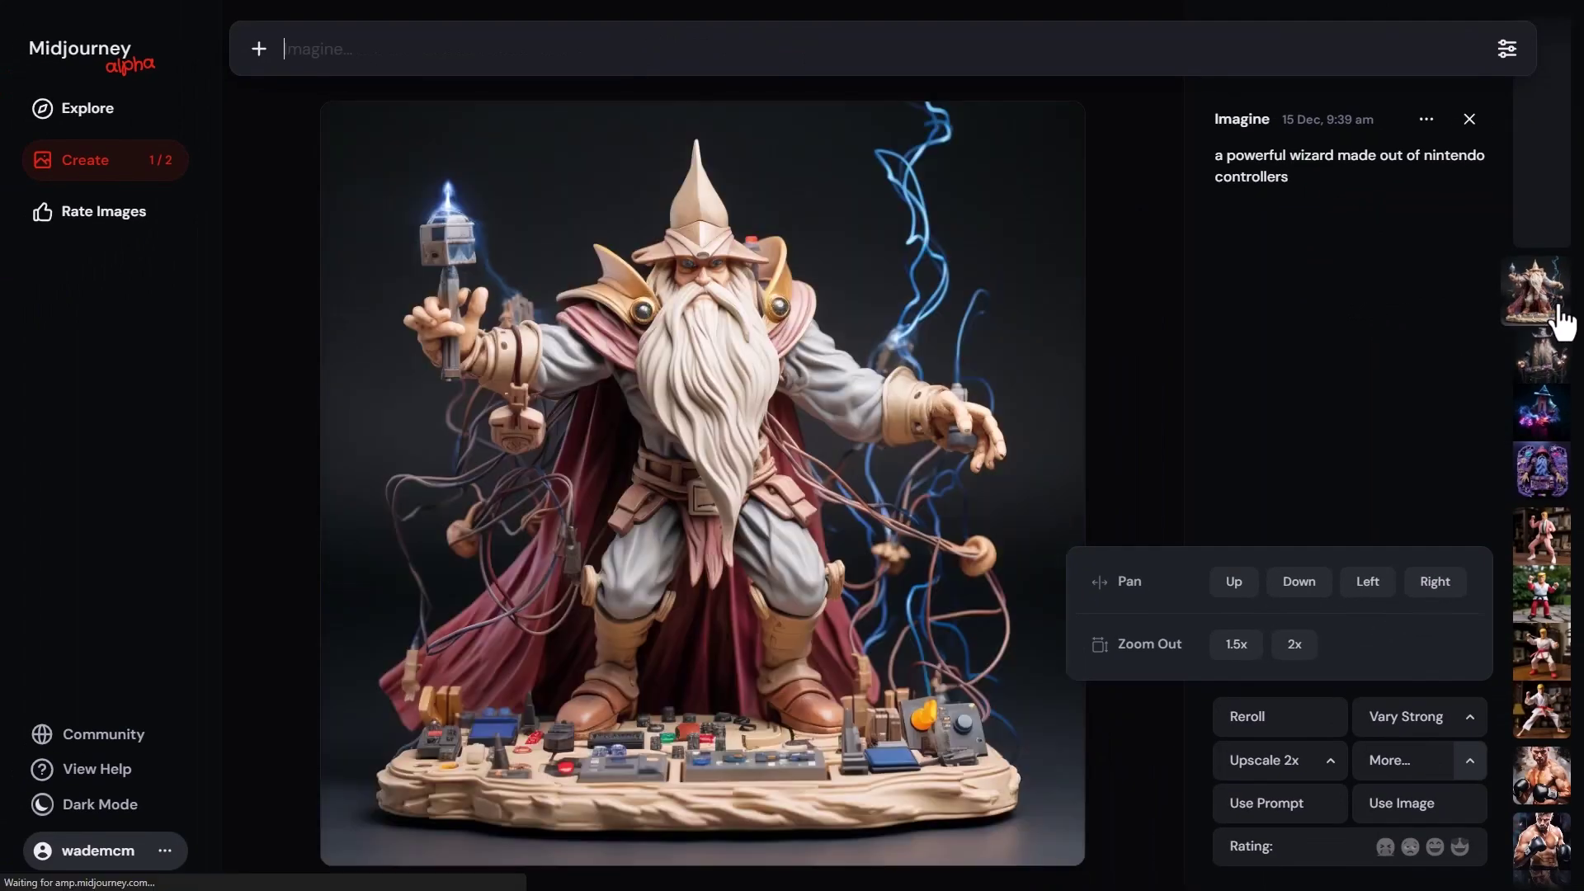
scroll(1560, 320, "up", 4)
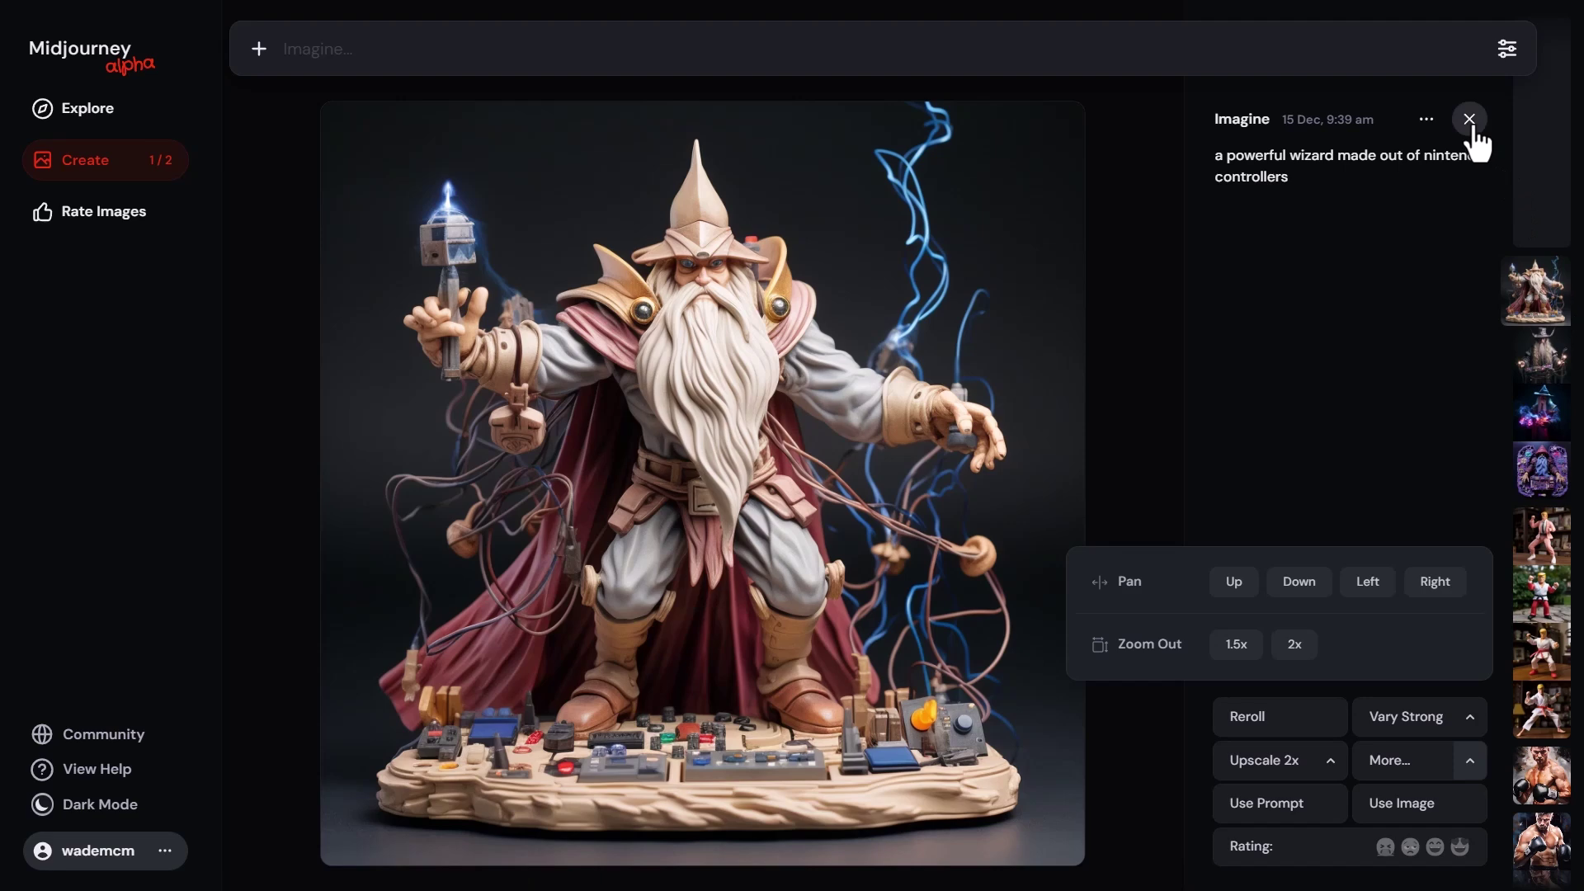
left_click(1470, 120)
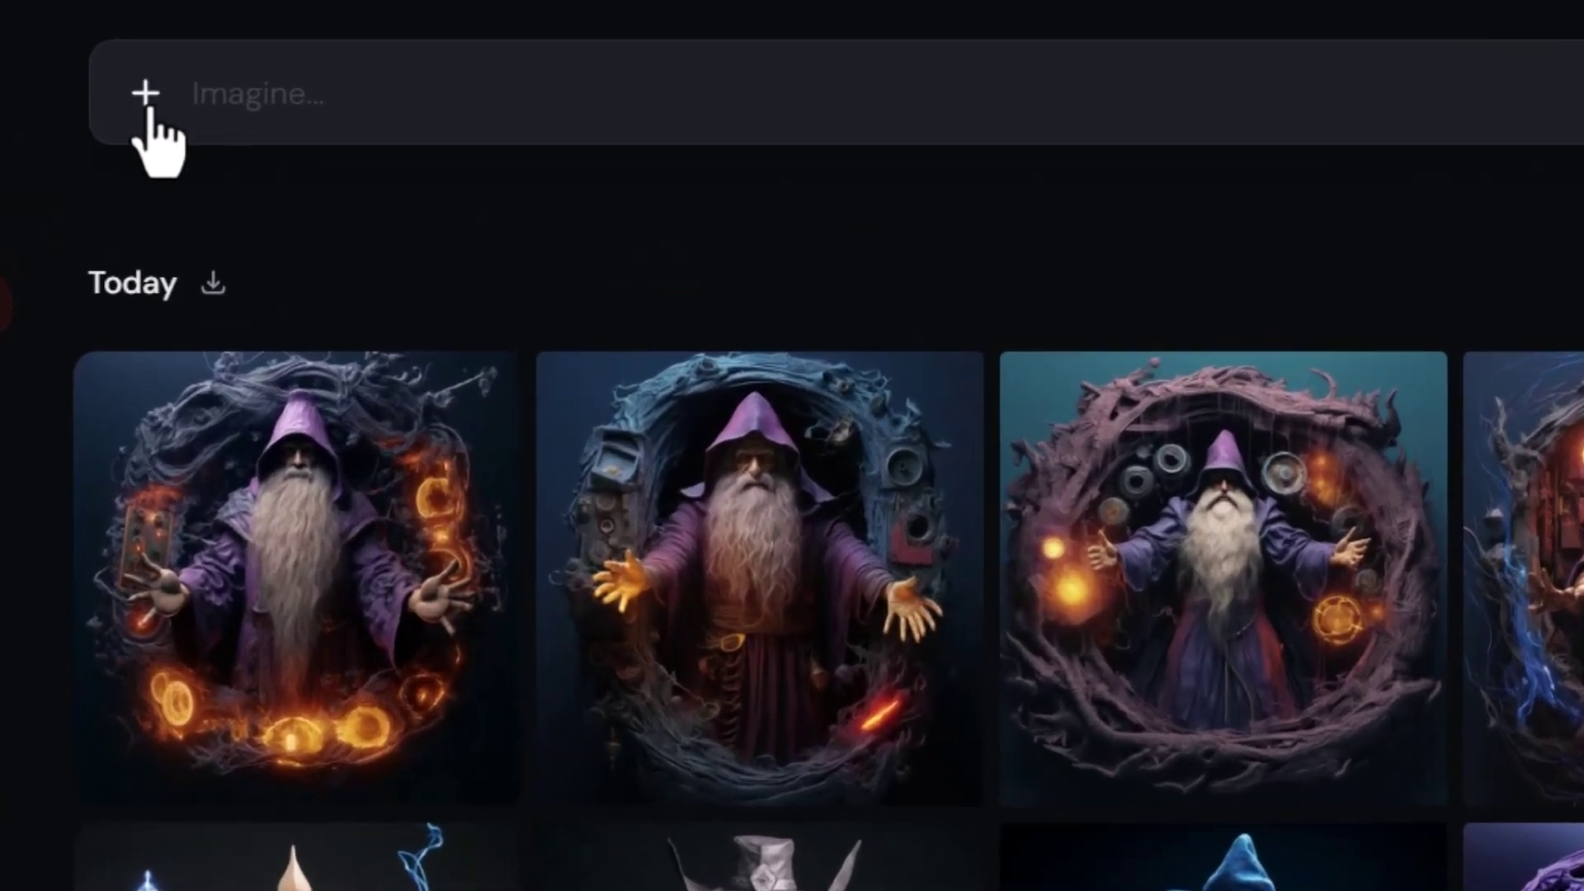
Open the generation settings and try portrait and landscape image size ratios.
left_click(260, 51)
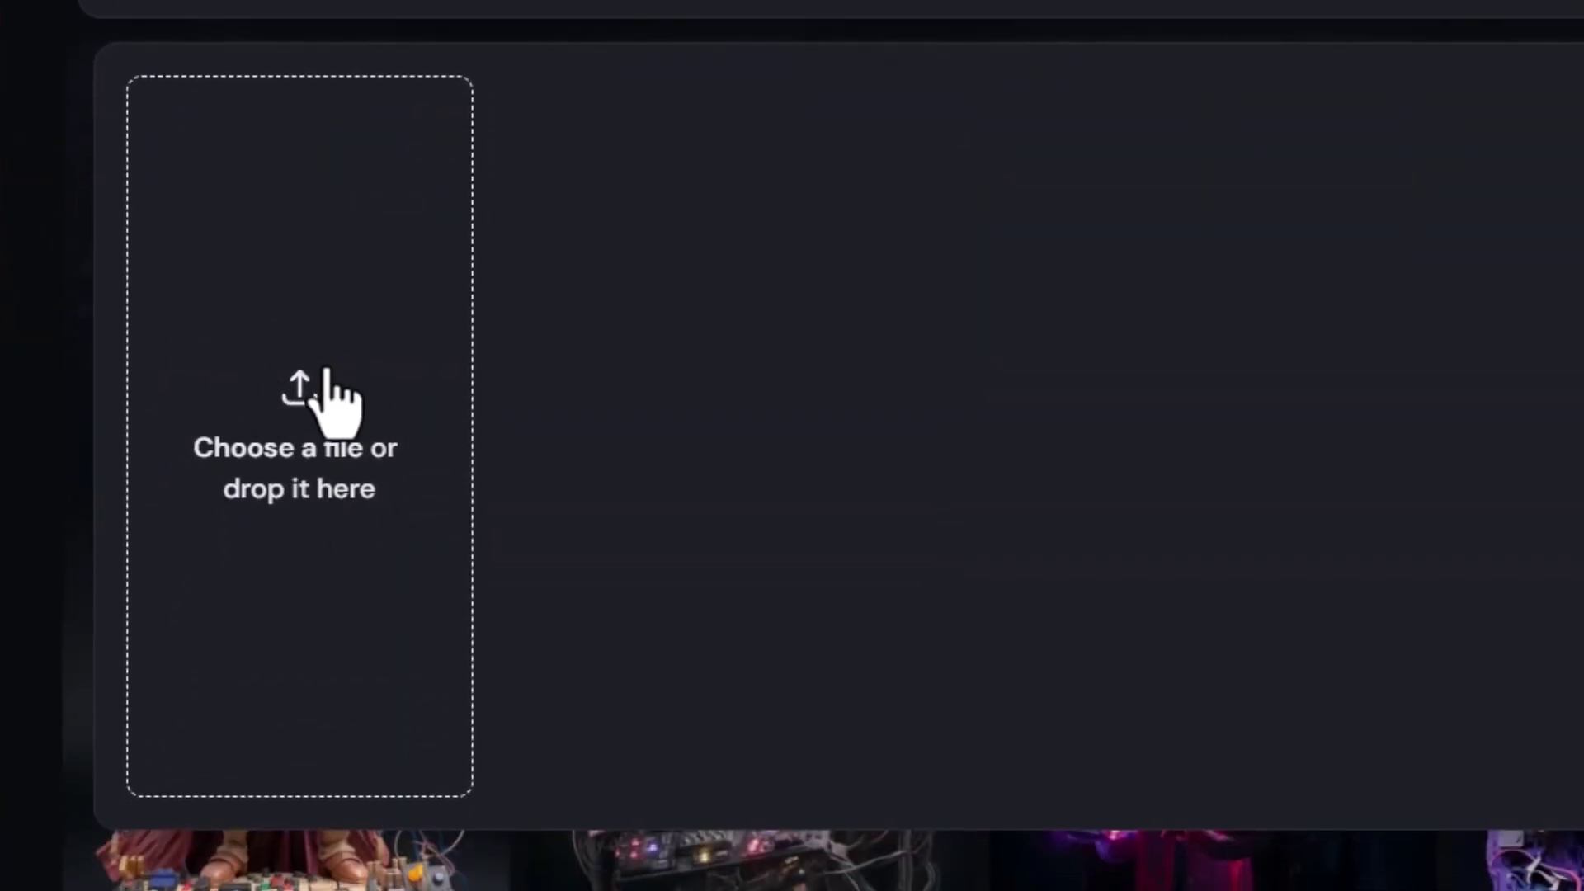
left_click(71, 54)
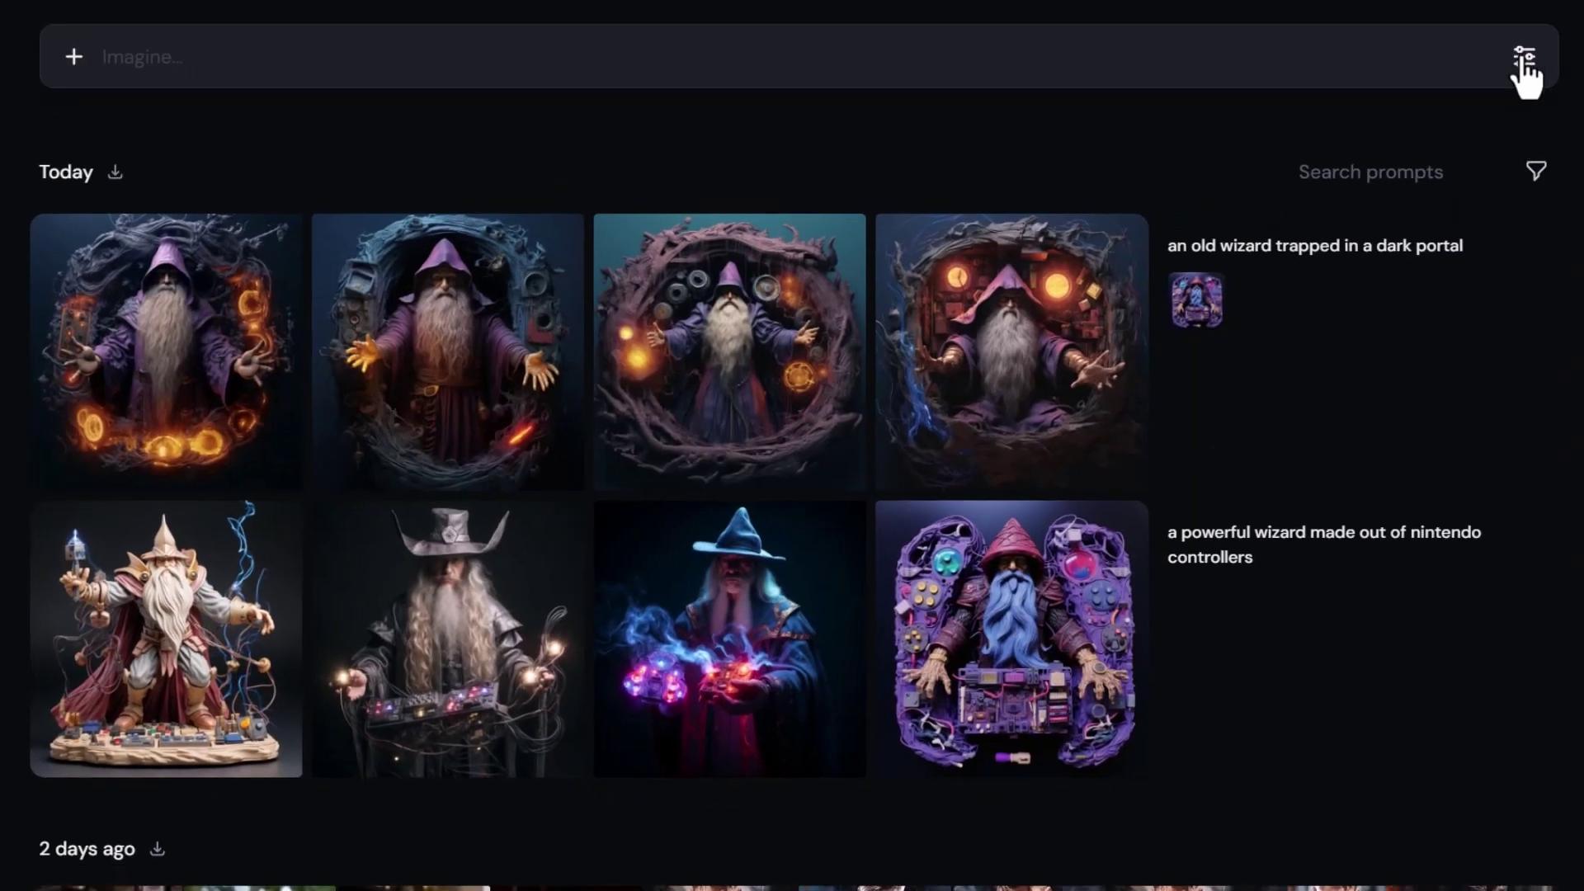
left_click(1524, 64)
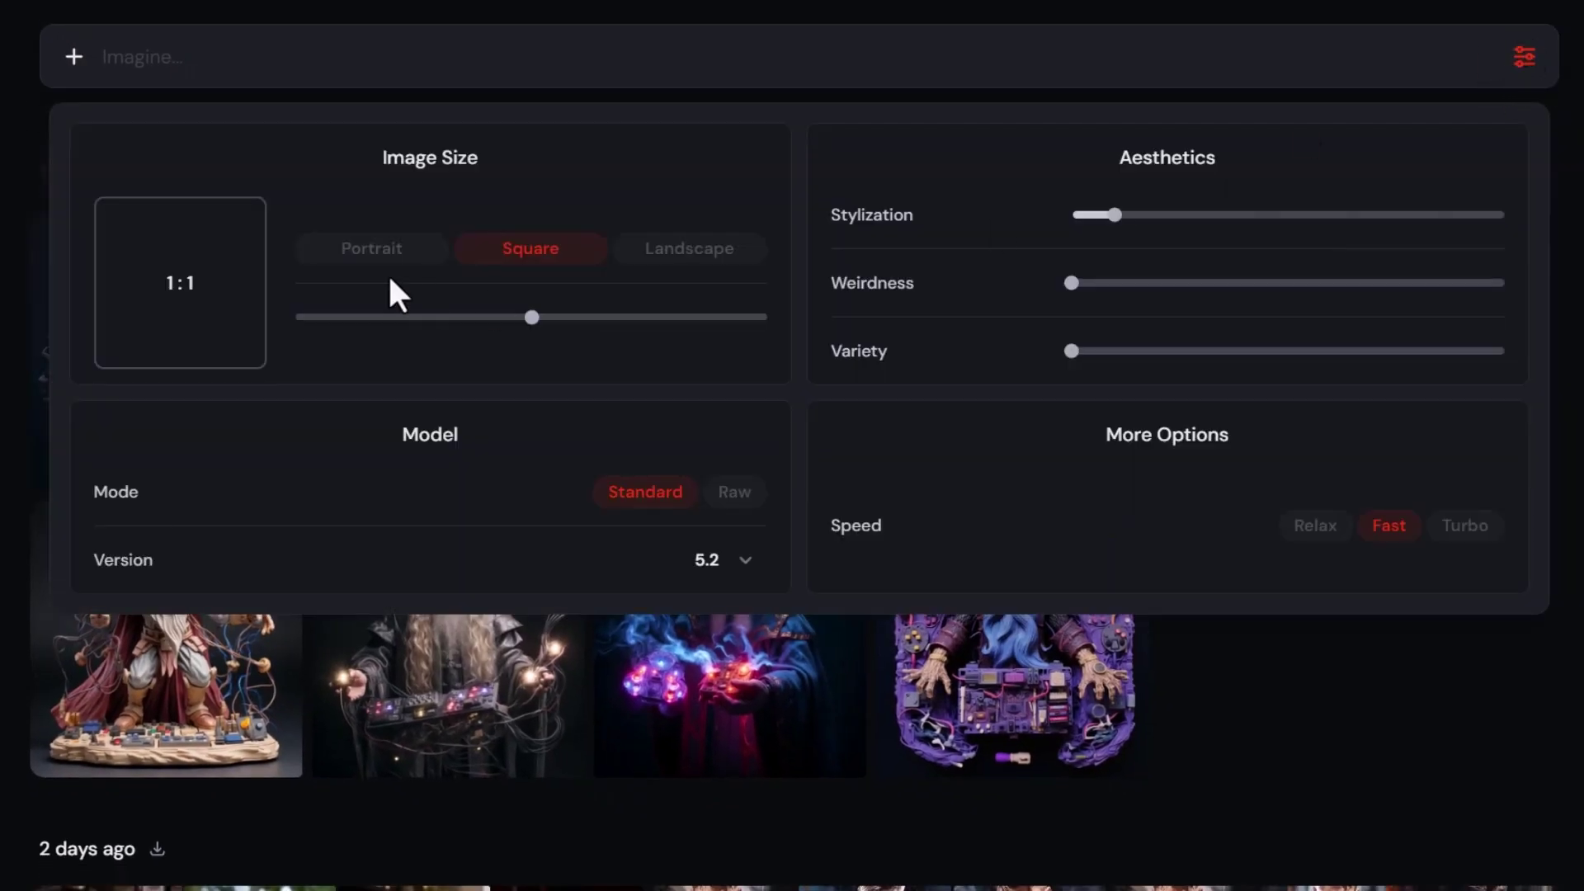
left_click(380, 251)
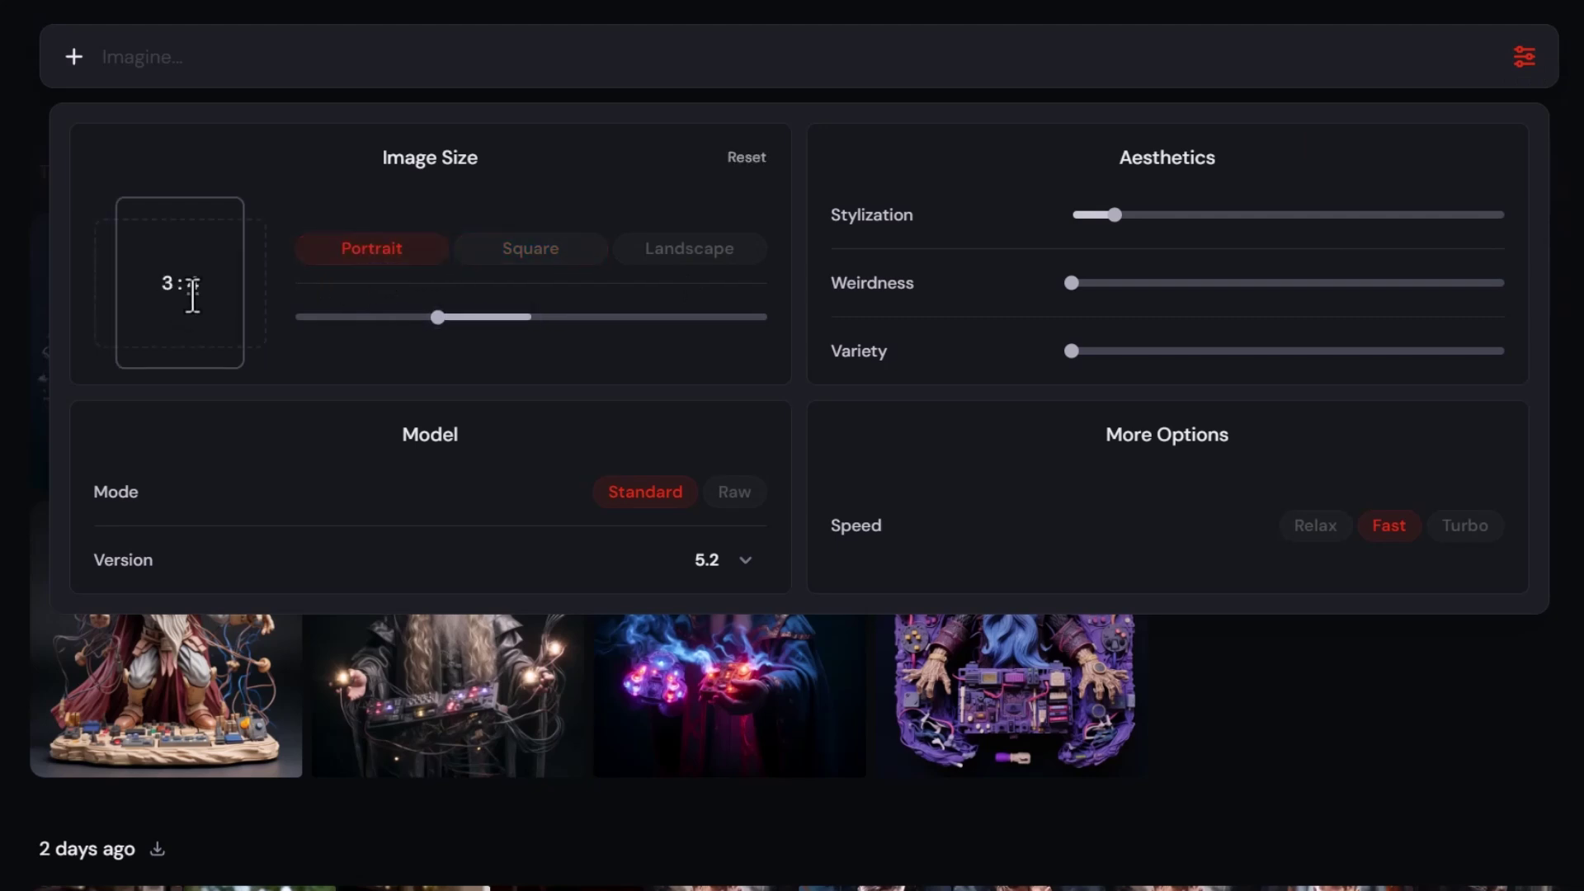
left_click(654, 252)
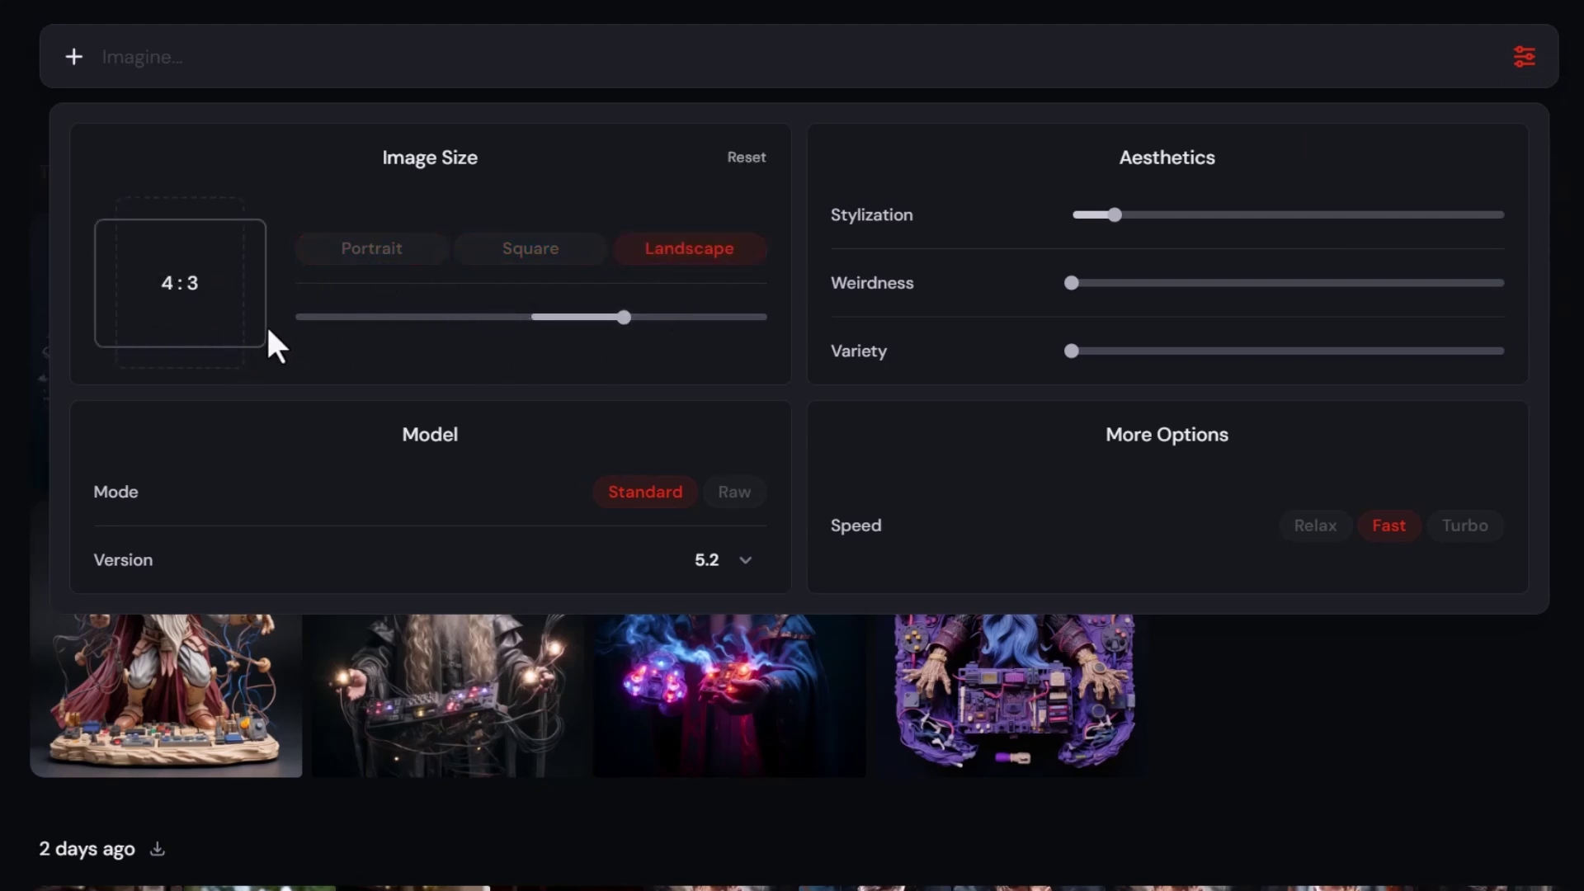
left_click_drag(625, 316, 338, 330)
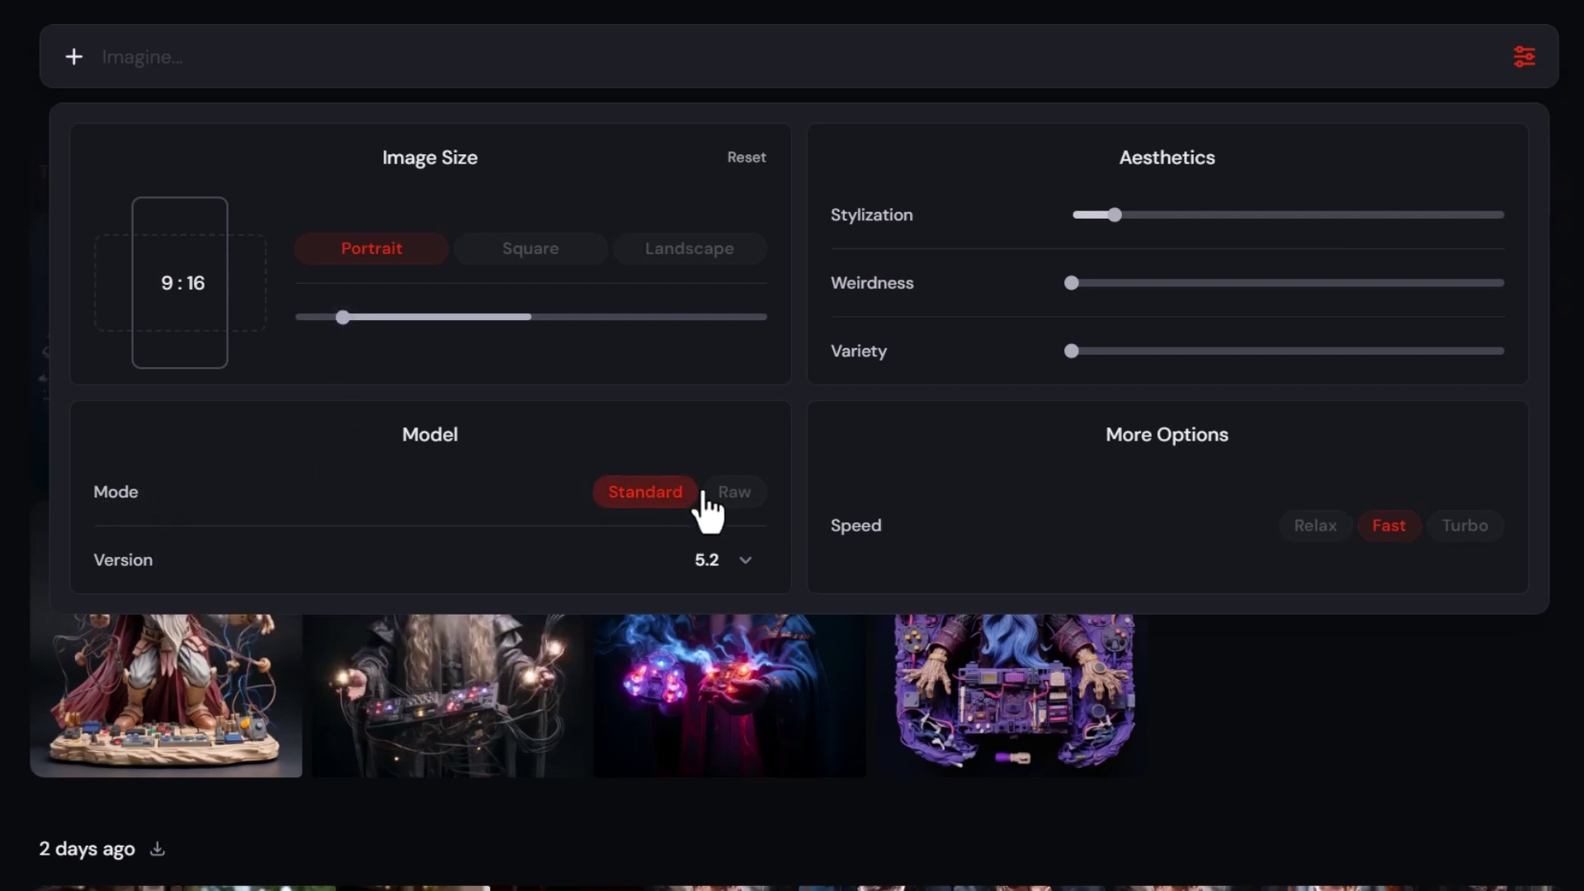
Review the model version list and keep version 5.2.
left_click(726, 560)
scroll(724, 677, "down", 2)
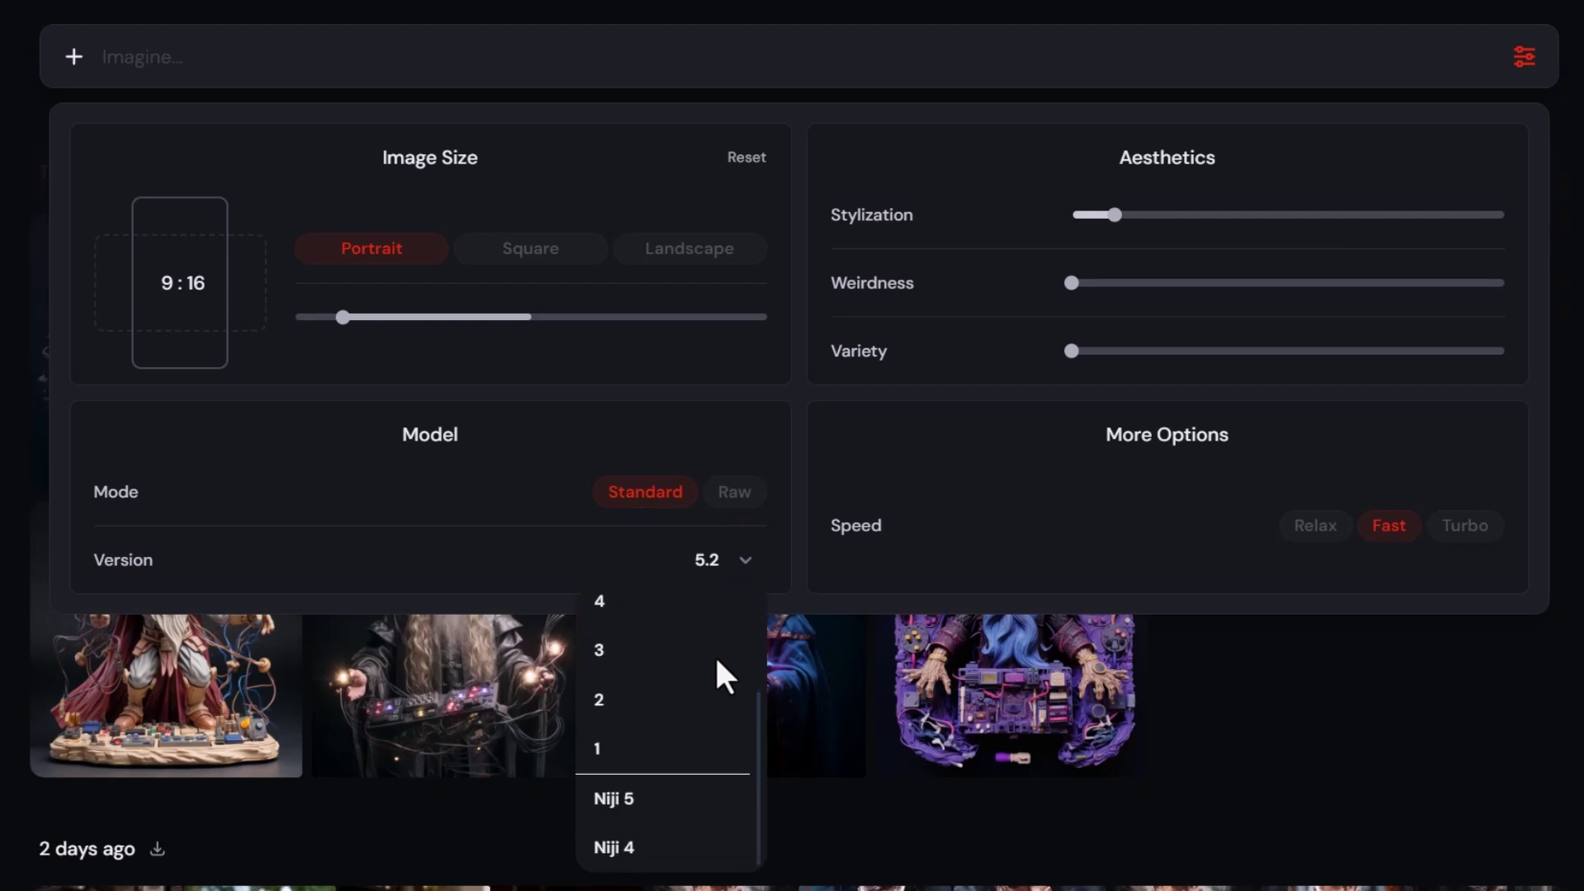
scroll(721, 674, "up", 2)
scroll(701, 710, "down", 2)
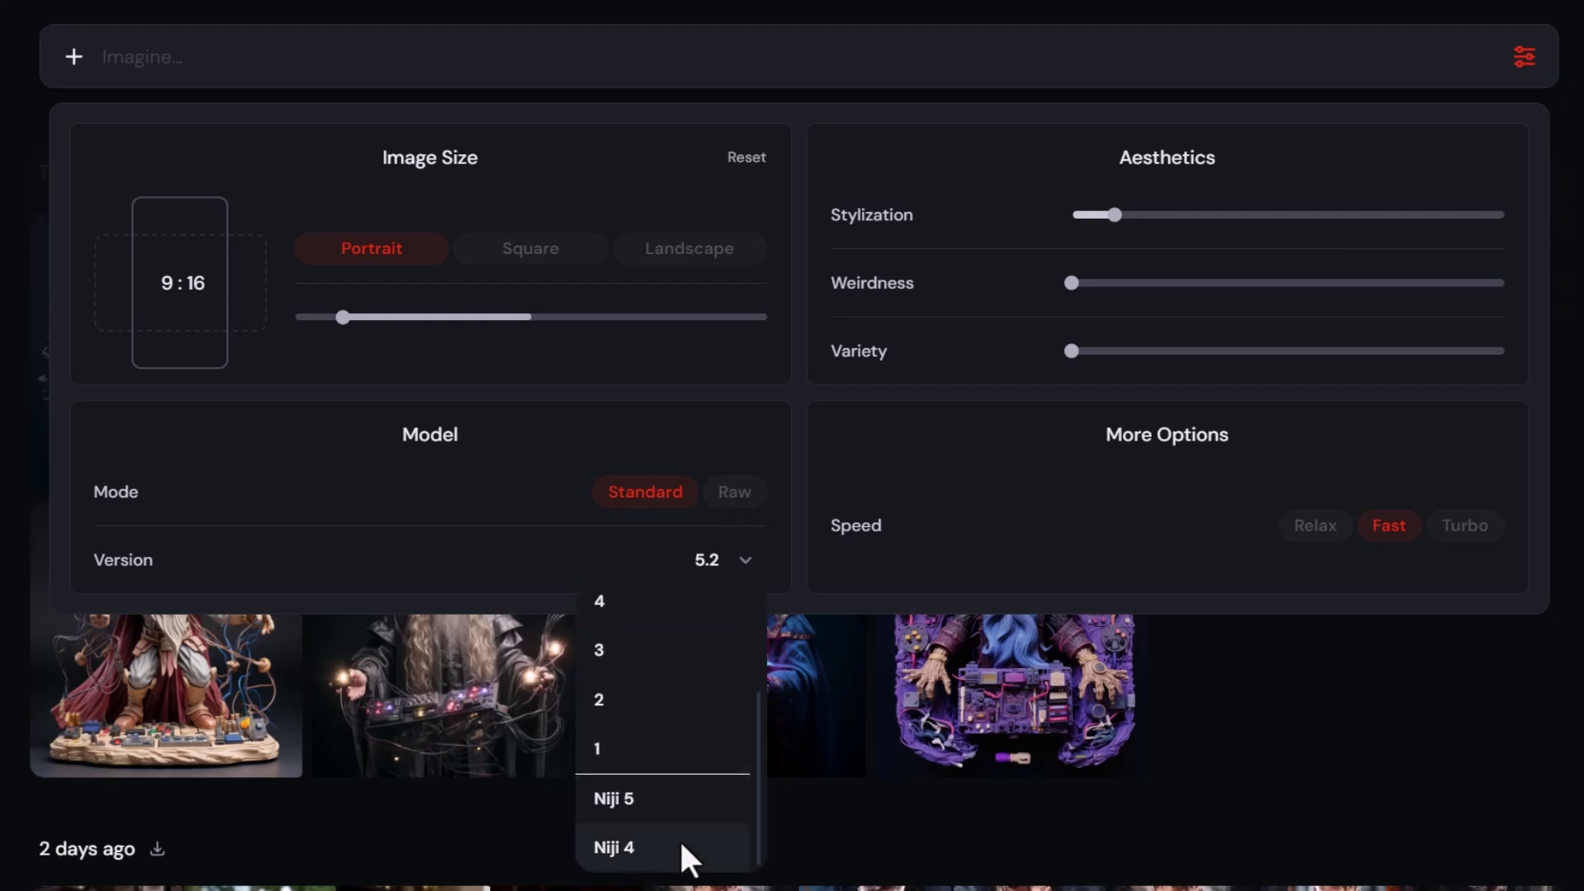
scroll(694, 849, "up", 2)
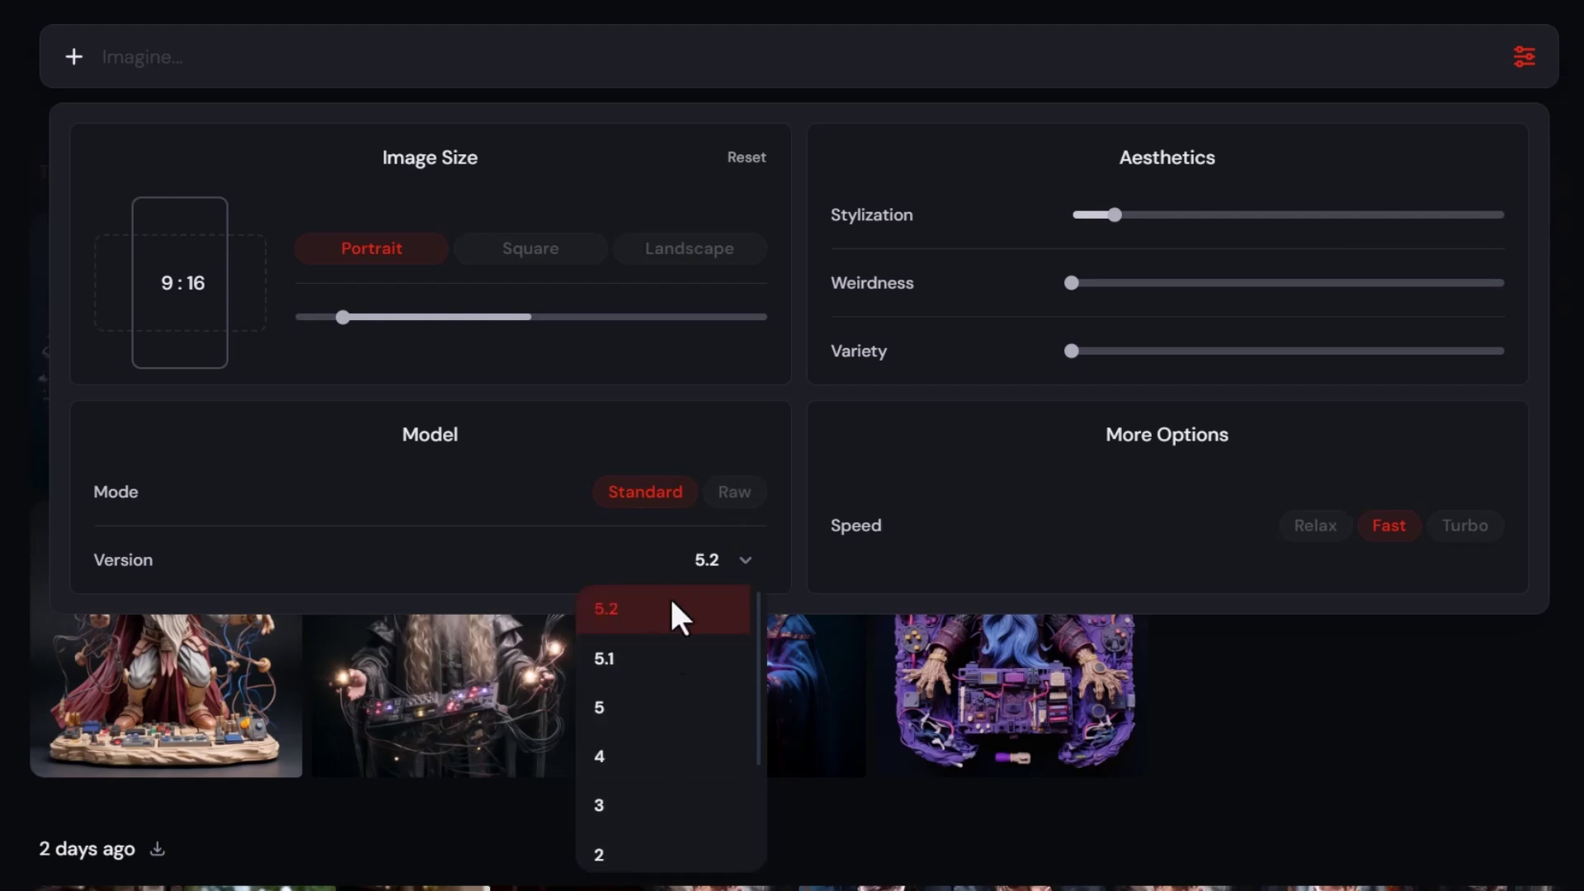
left_click(976, 487)
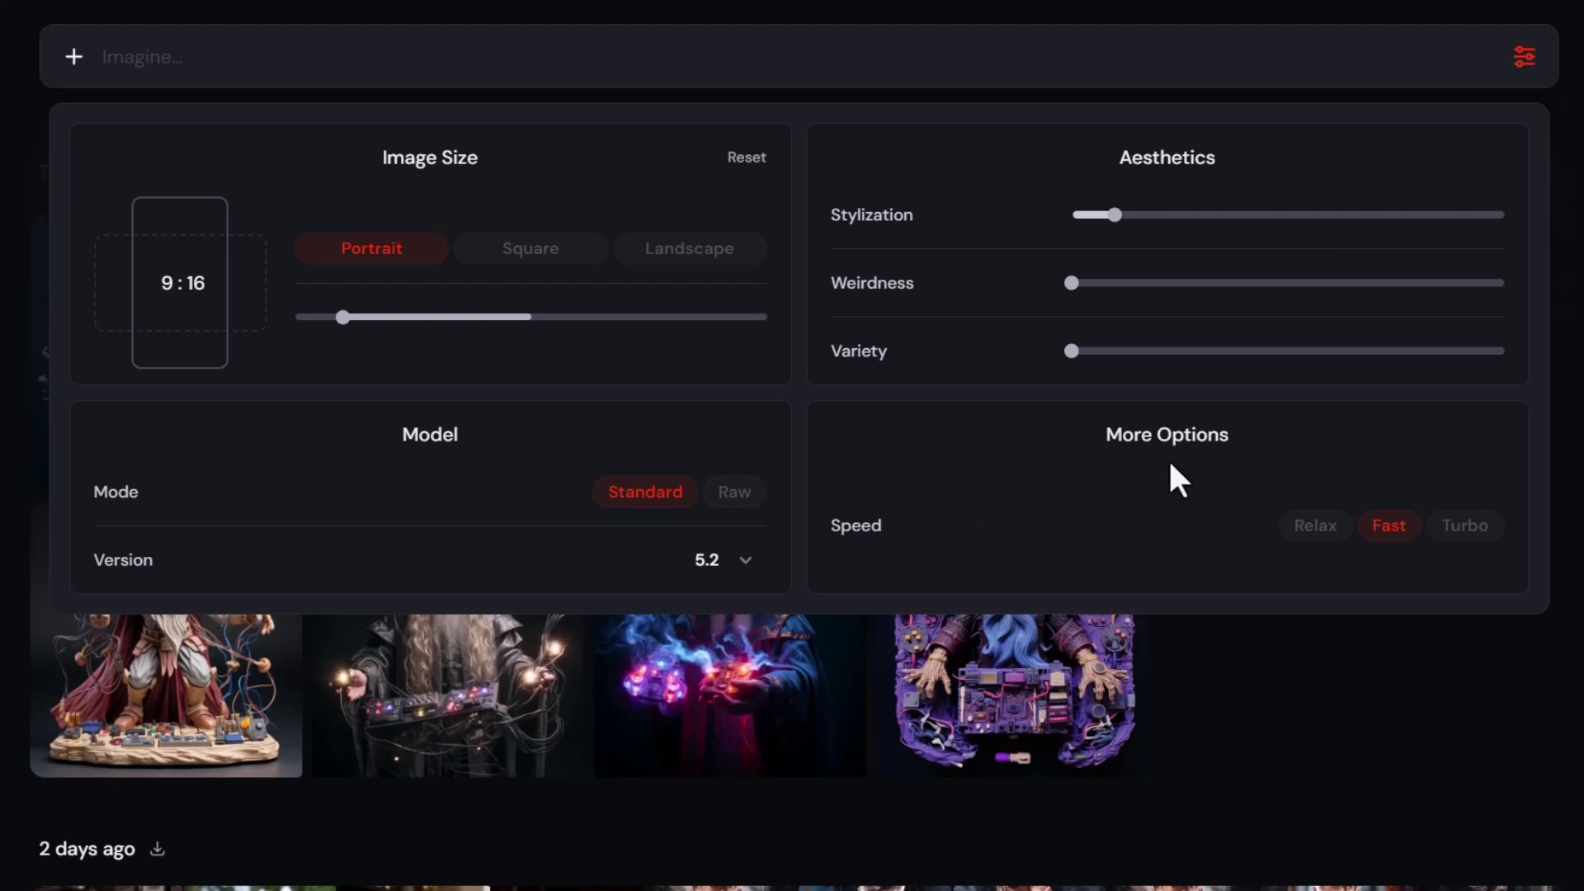
Switch speed to Turbo, set weirdness to 300, raise stylization, and set variety to 30.
left_click(1464, 528)
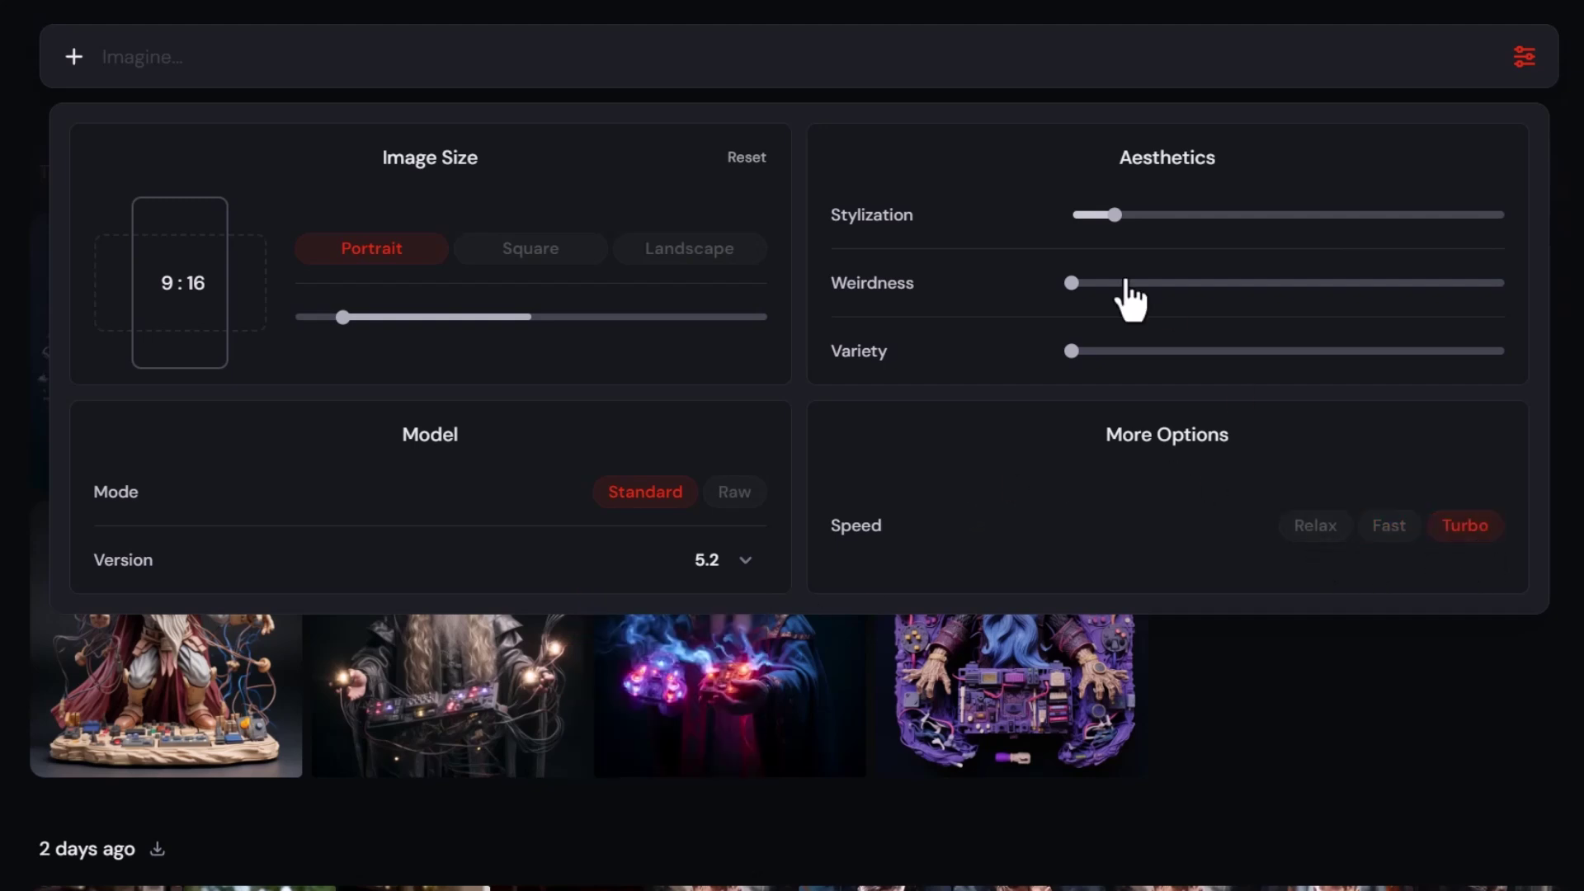
mouse_move(1116, 221)
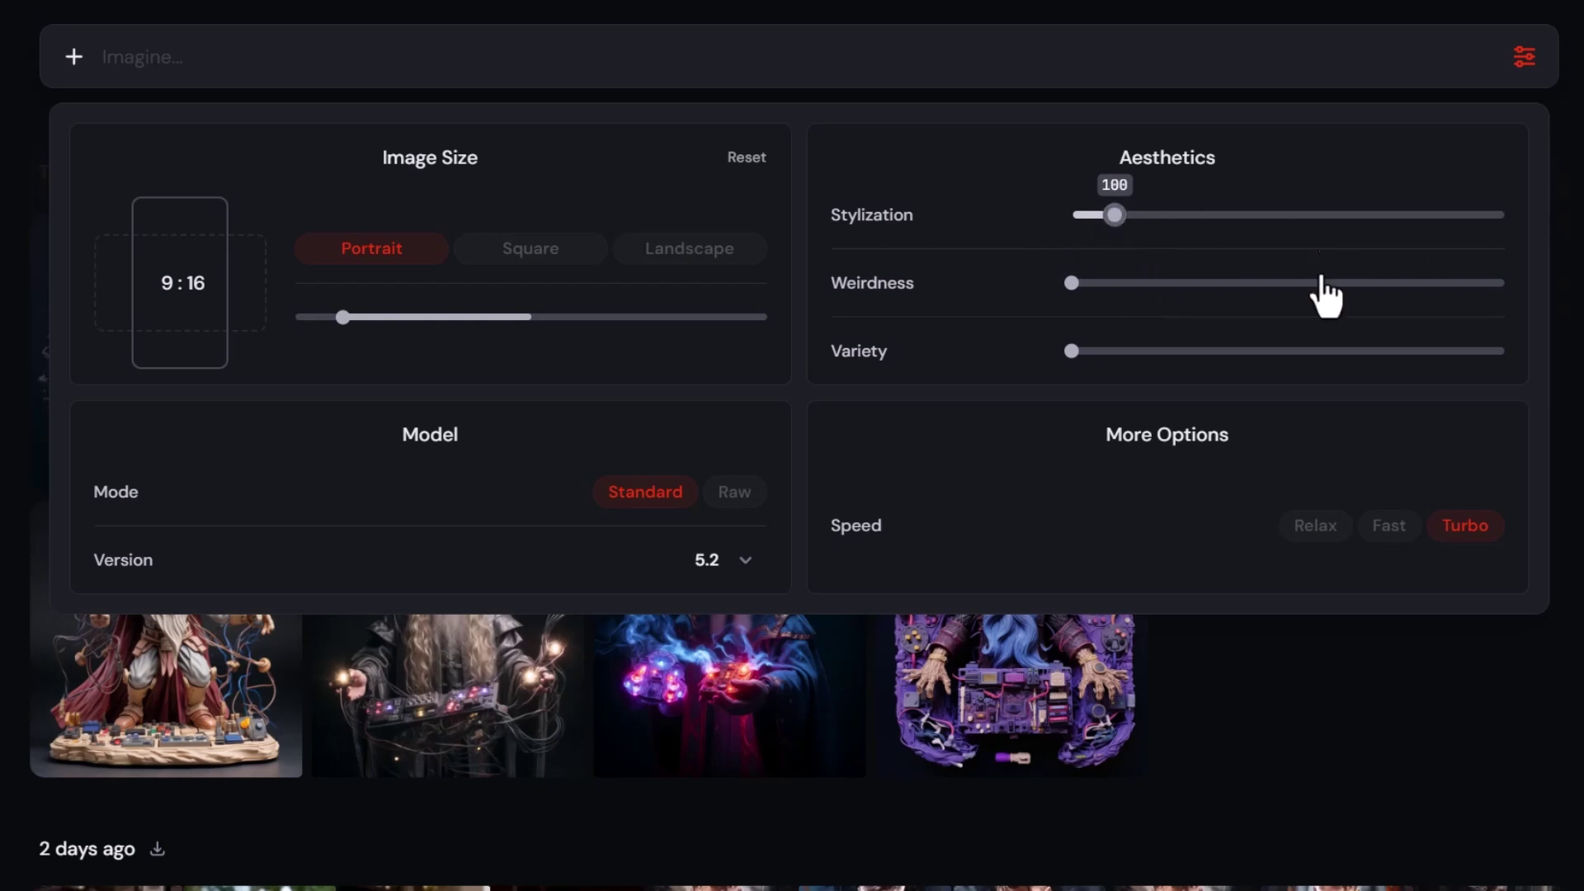
mouse_move(1071, 283)
left_click_drag(1072, 283, 1115, 283)
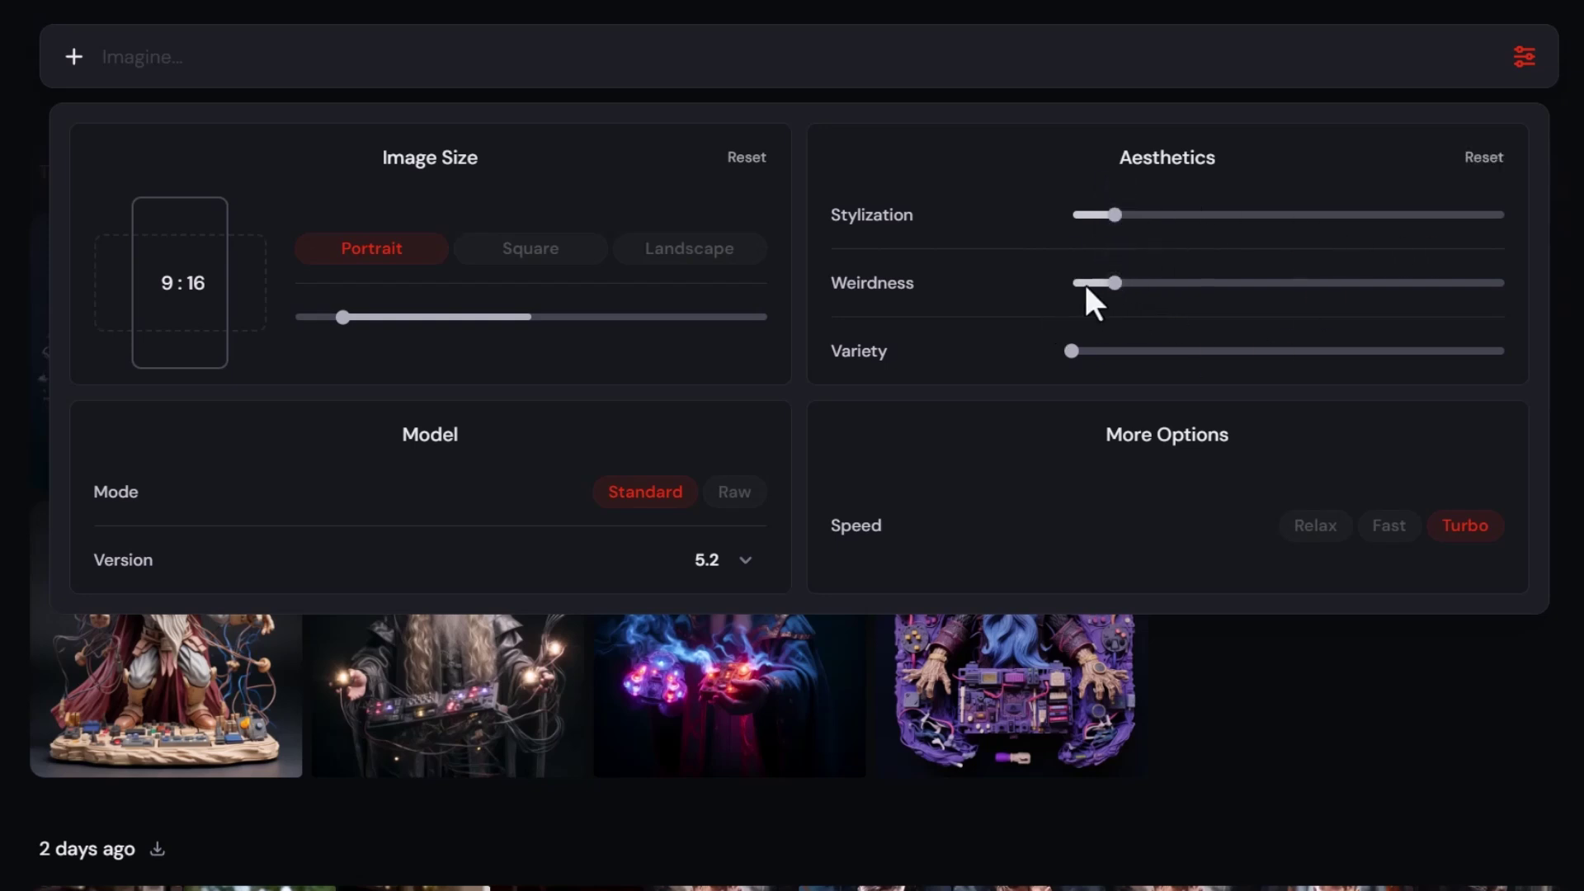
left_click_drag(1115, 215, 1244, 214)
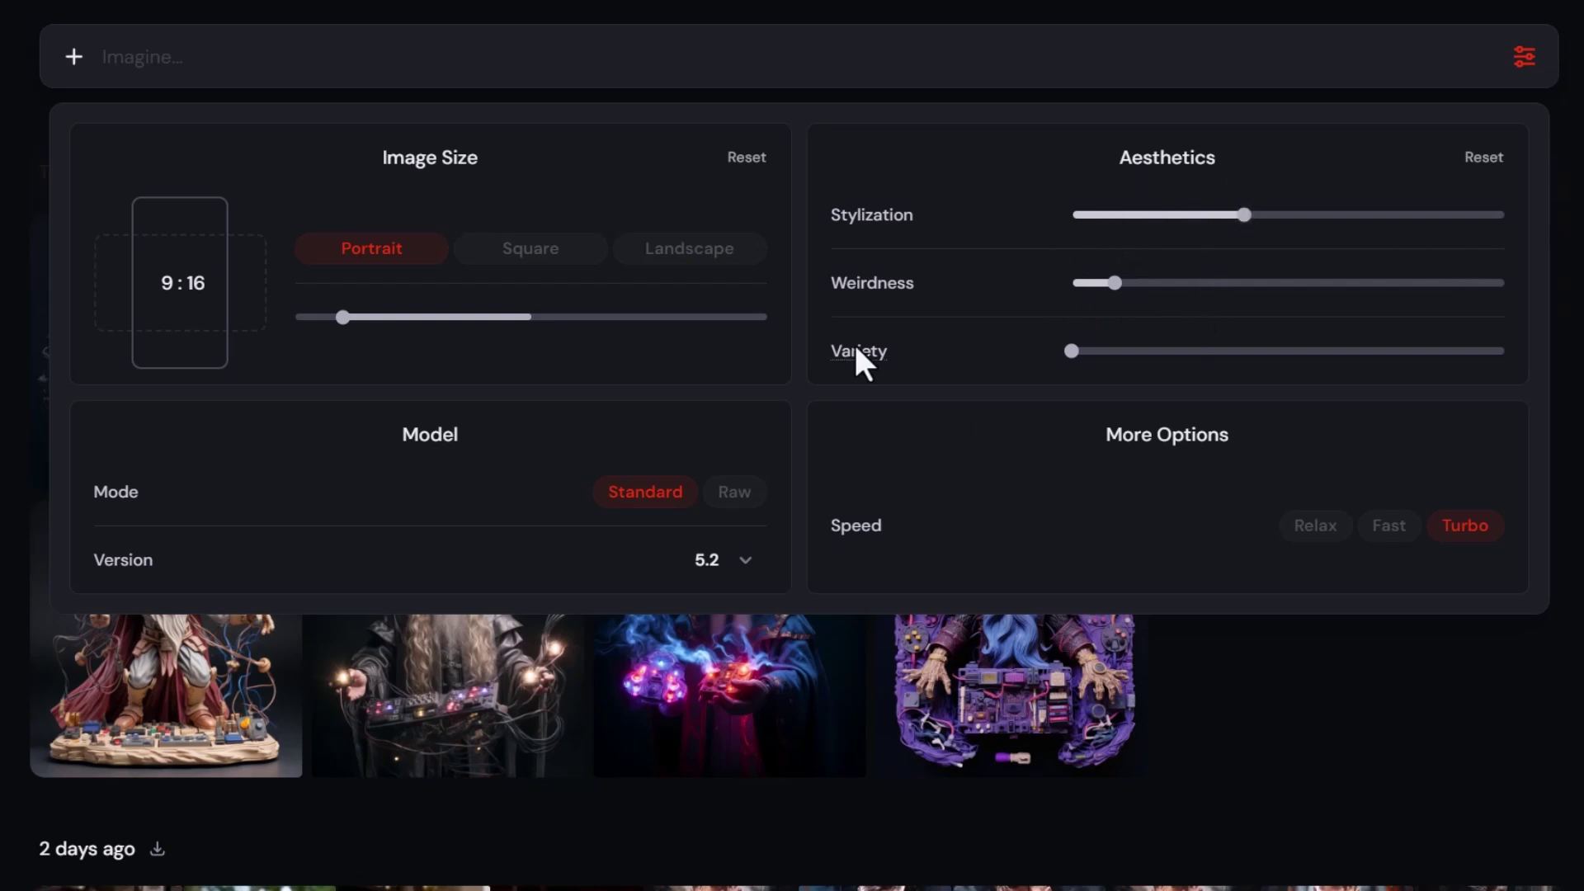
mouse_move(1072, 355)
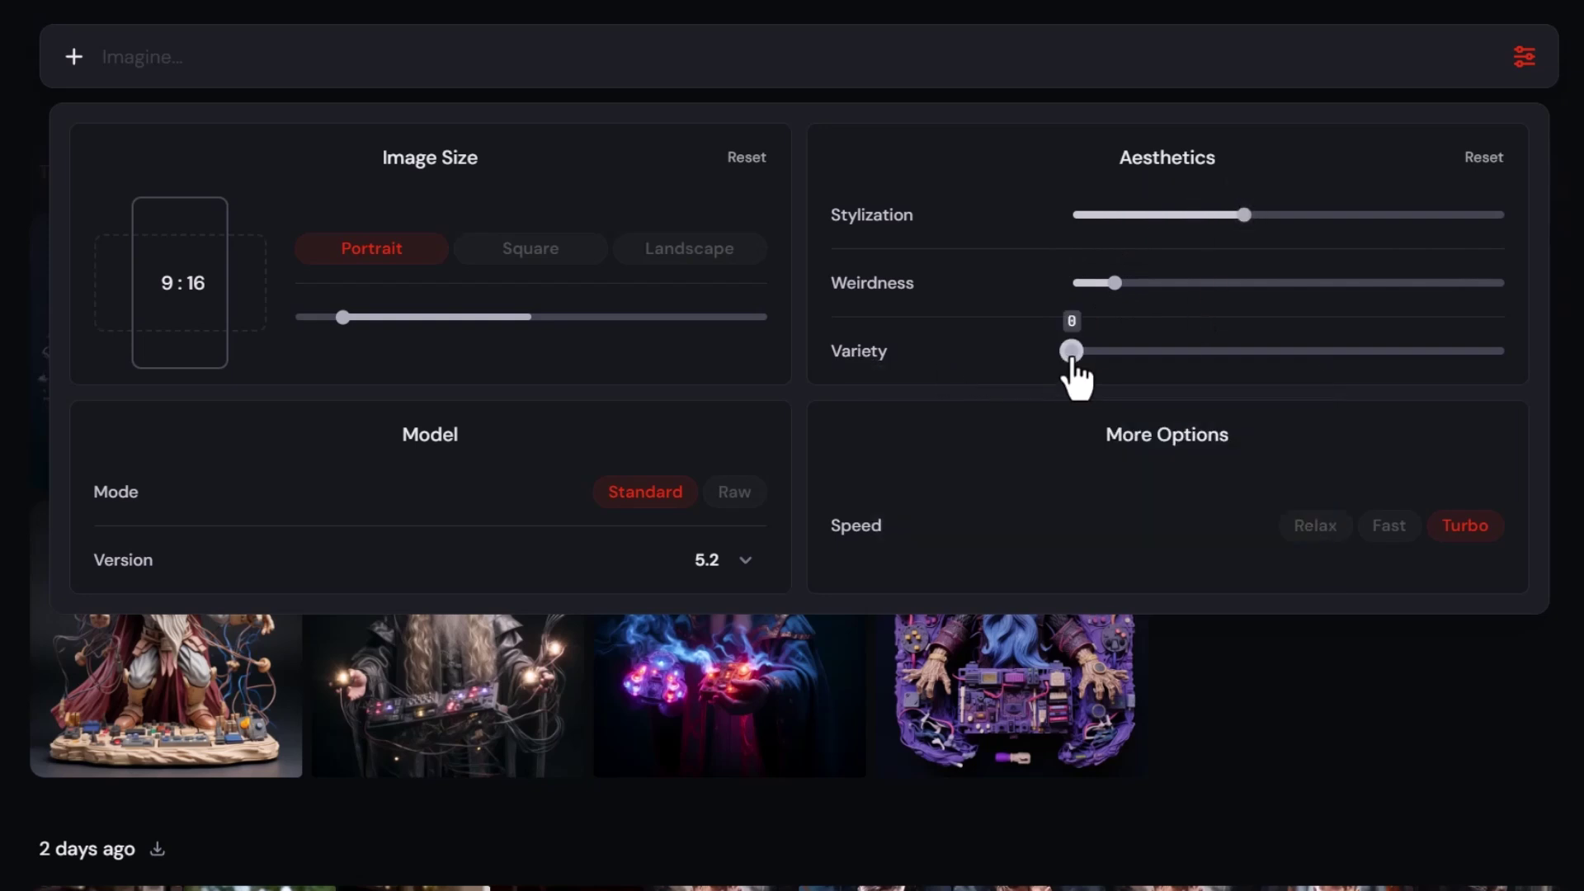
left_click_drag(1072, 353, 1222, 357)
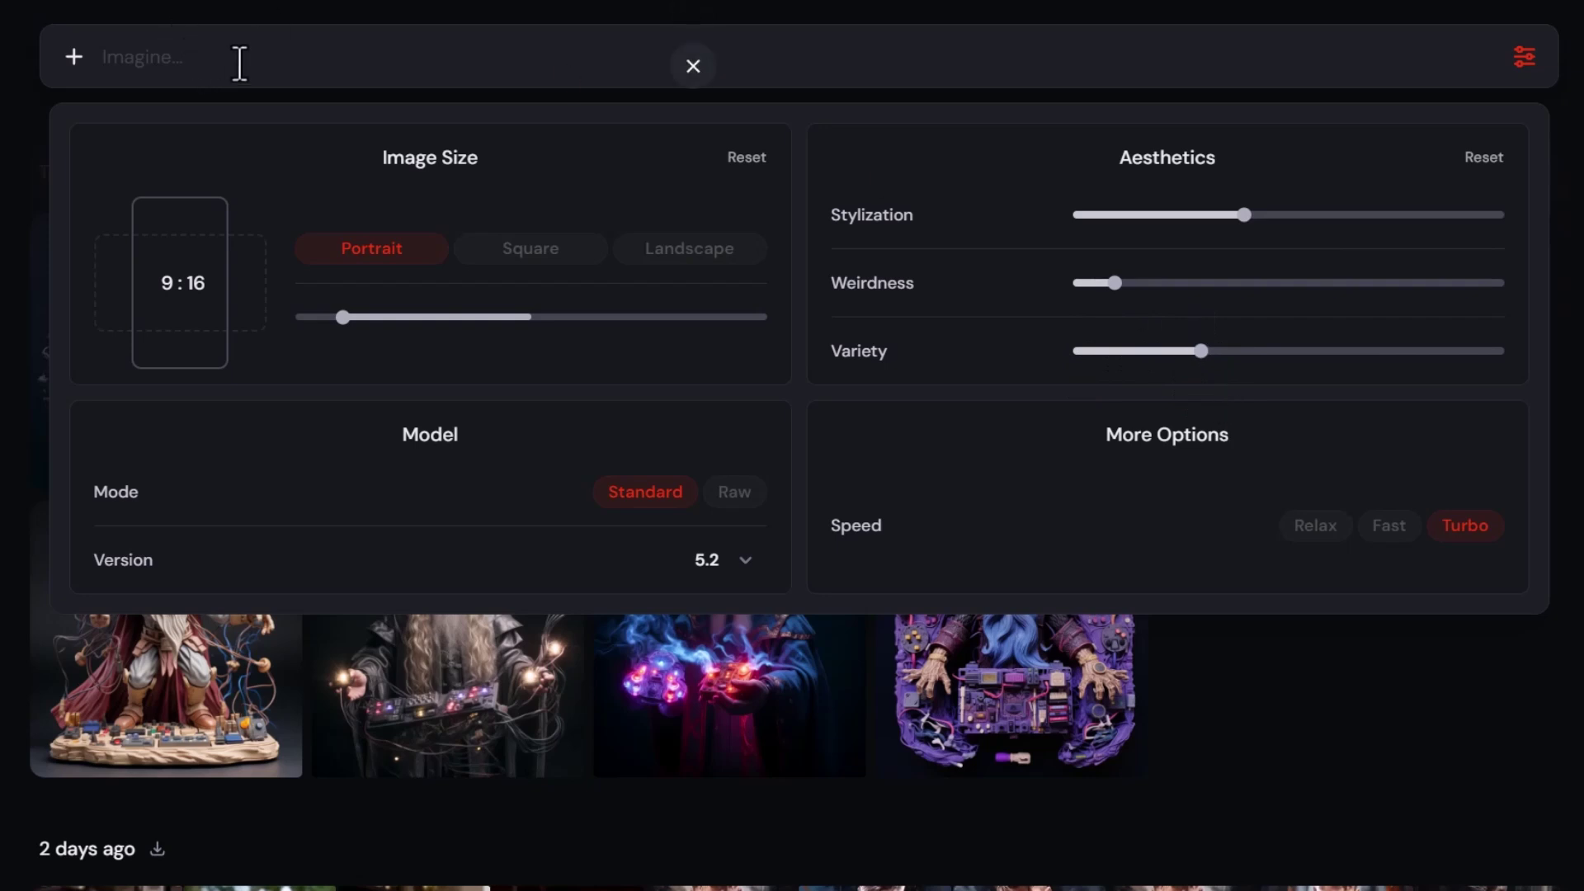
Generate 'a portrait of the incredible hulk in his old age' and close the settings panel.
type("a portrait of the incredible hulkin his old age")
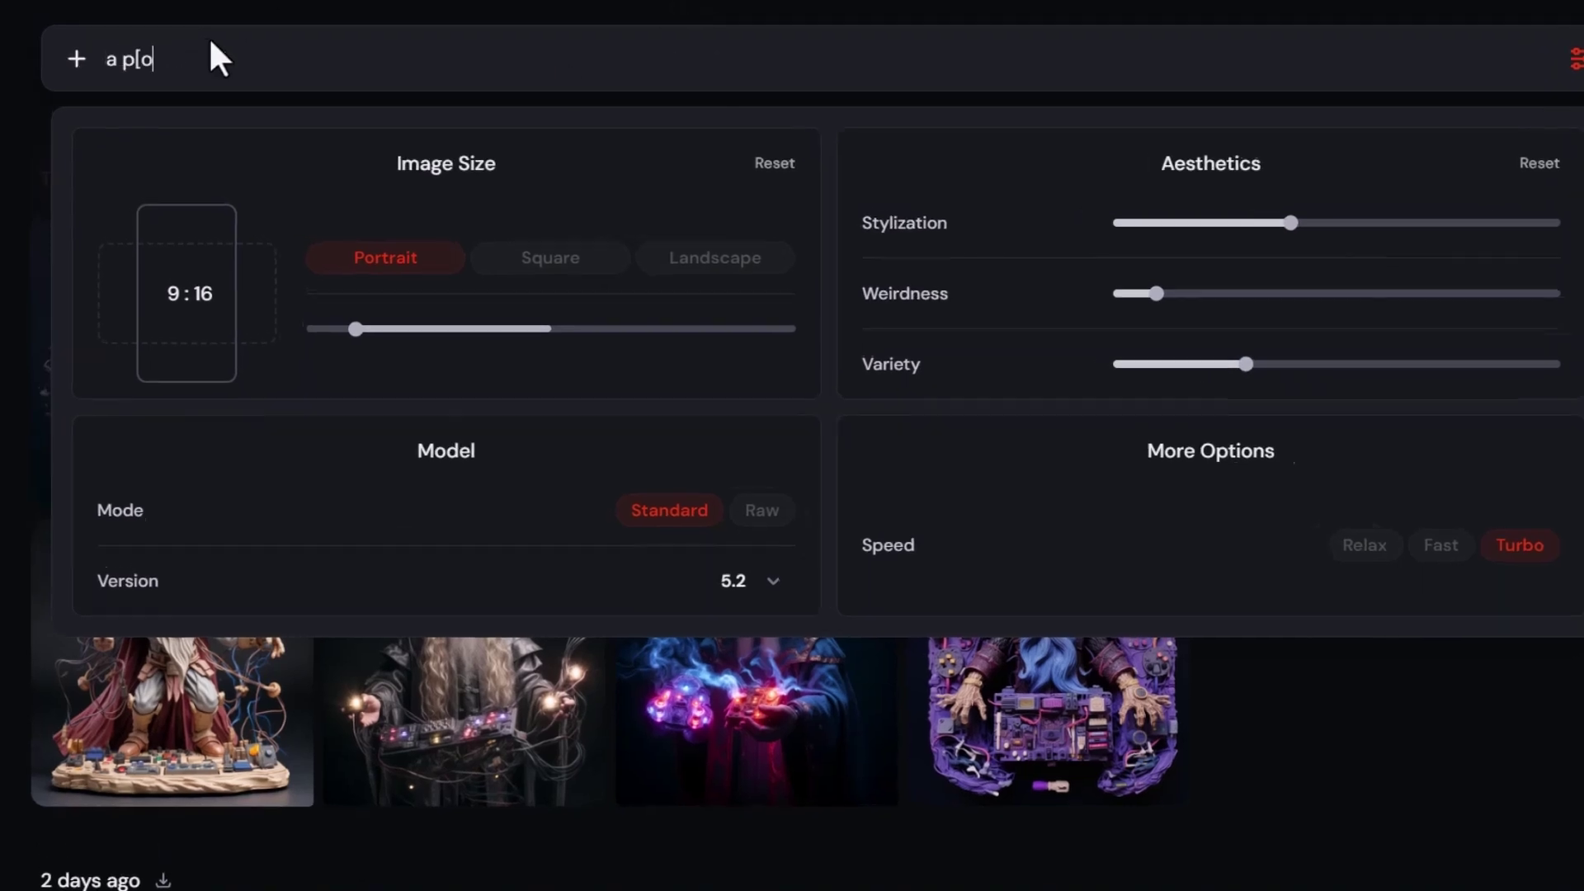
left_click(377, 55)
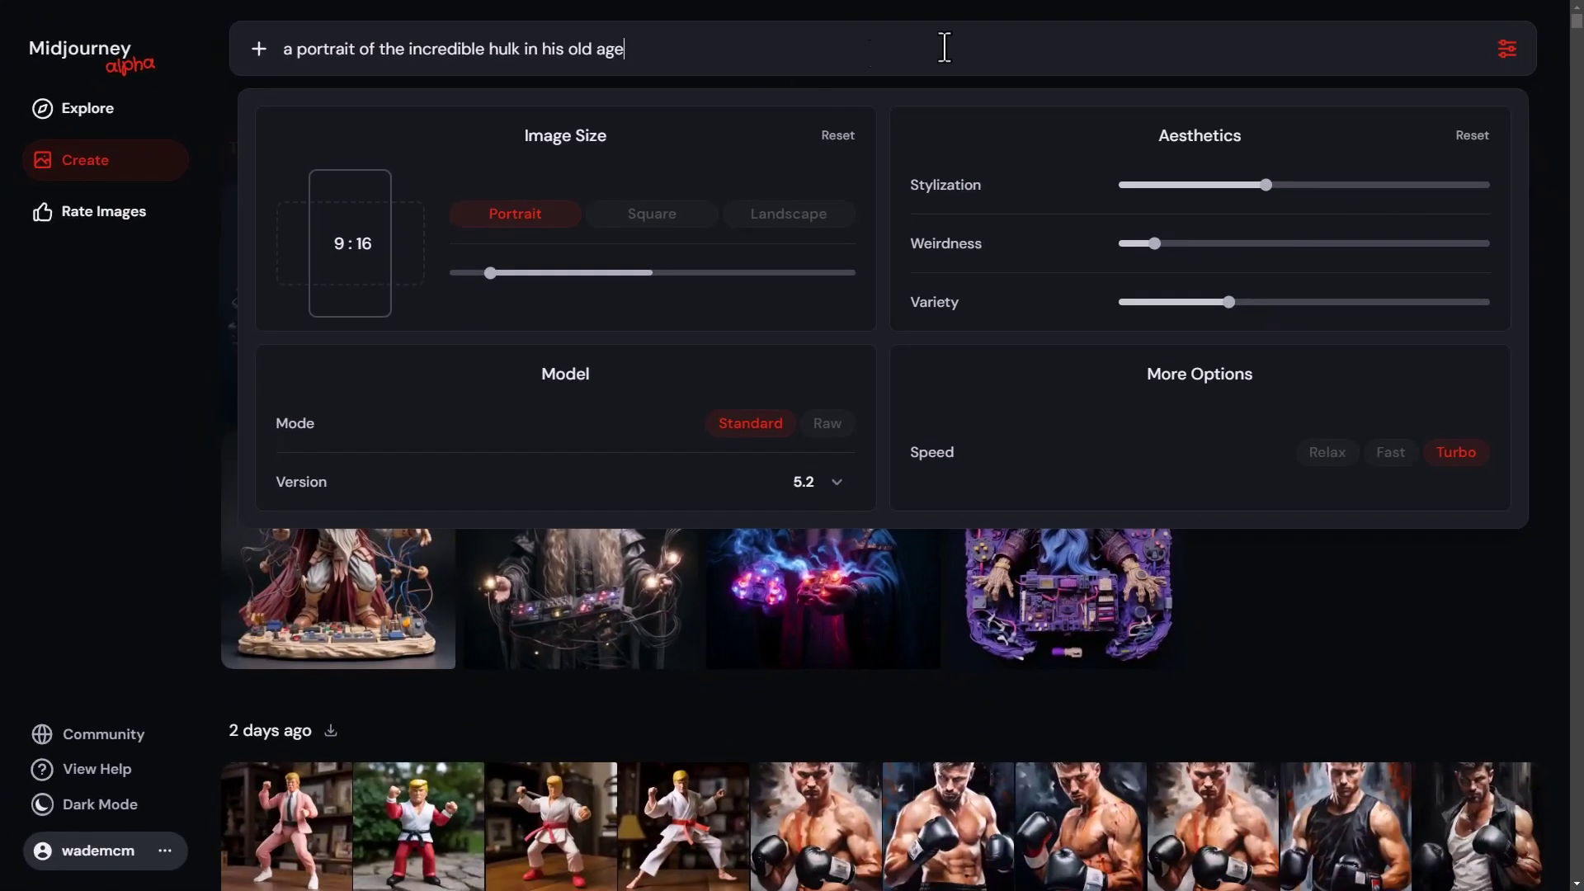
key("Return")
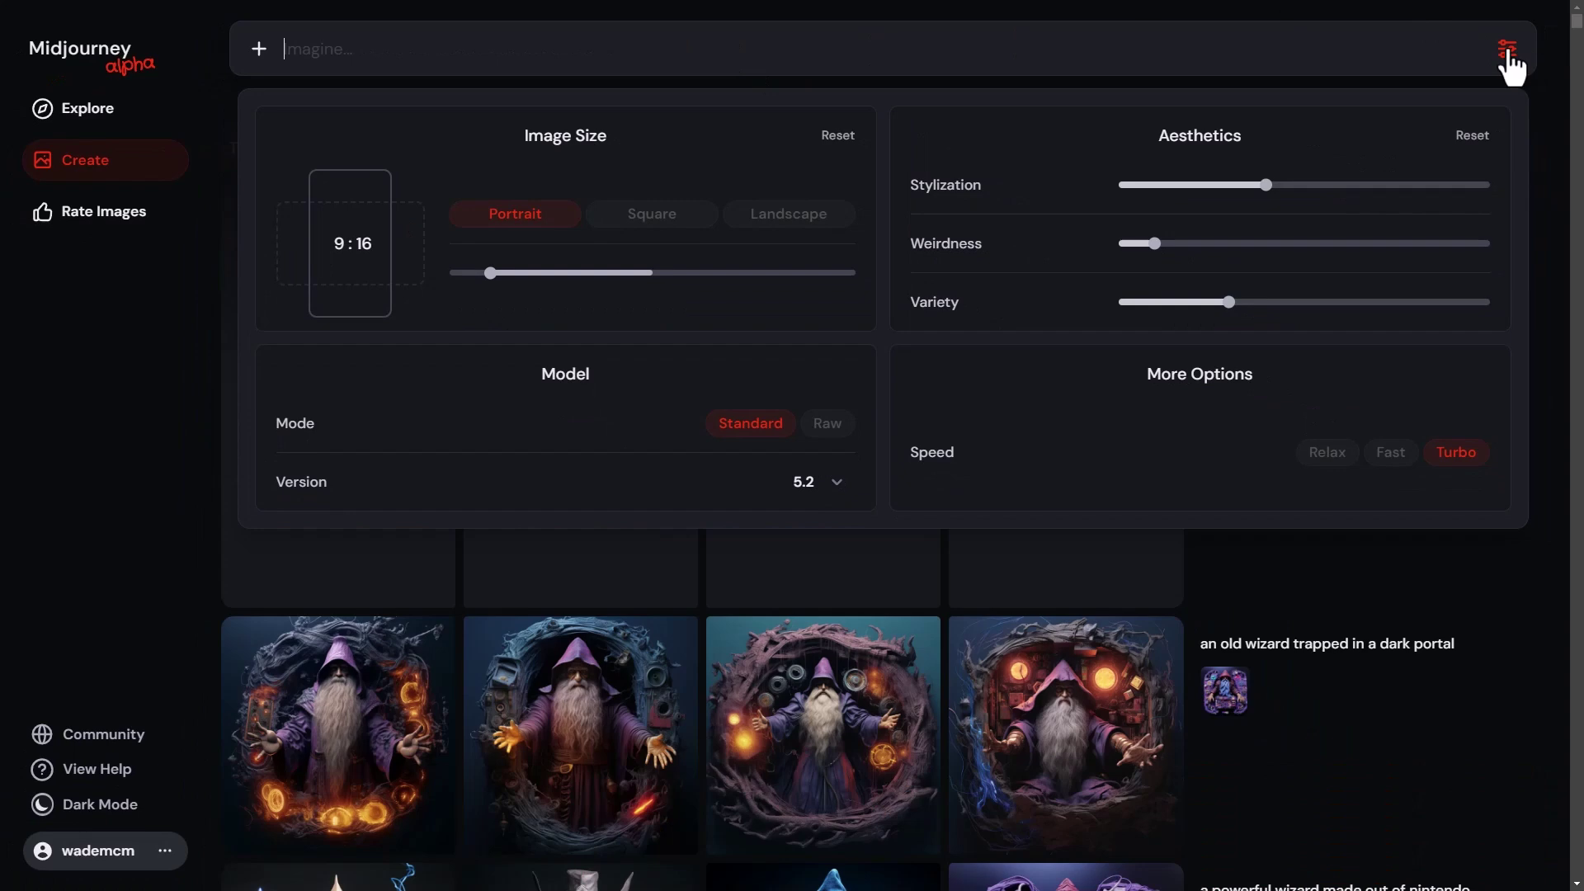
left_click(1508, 55)
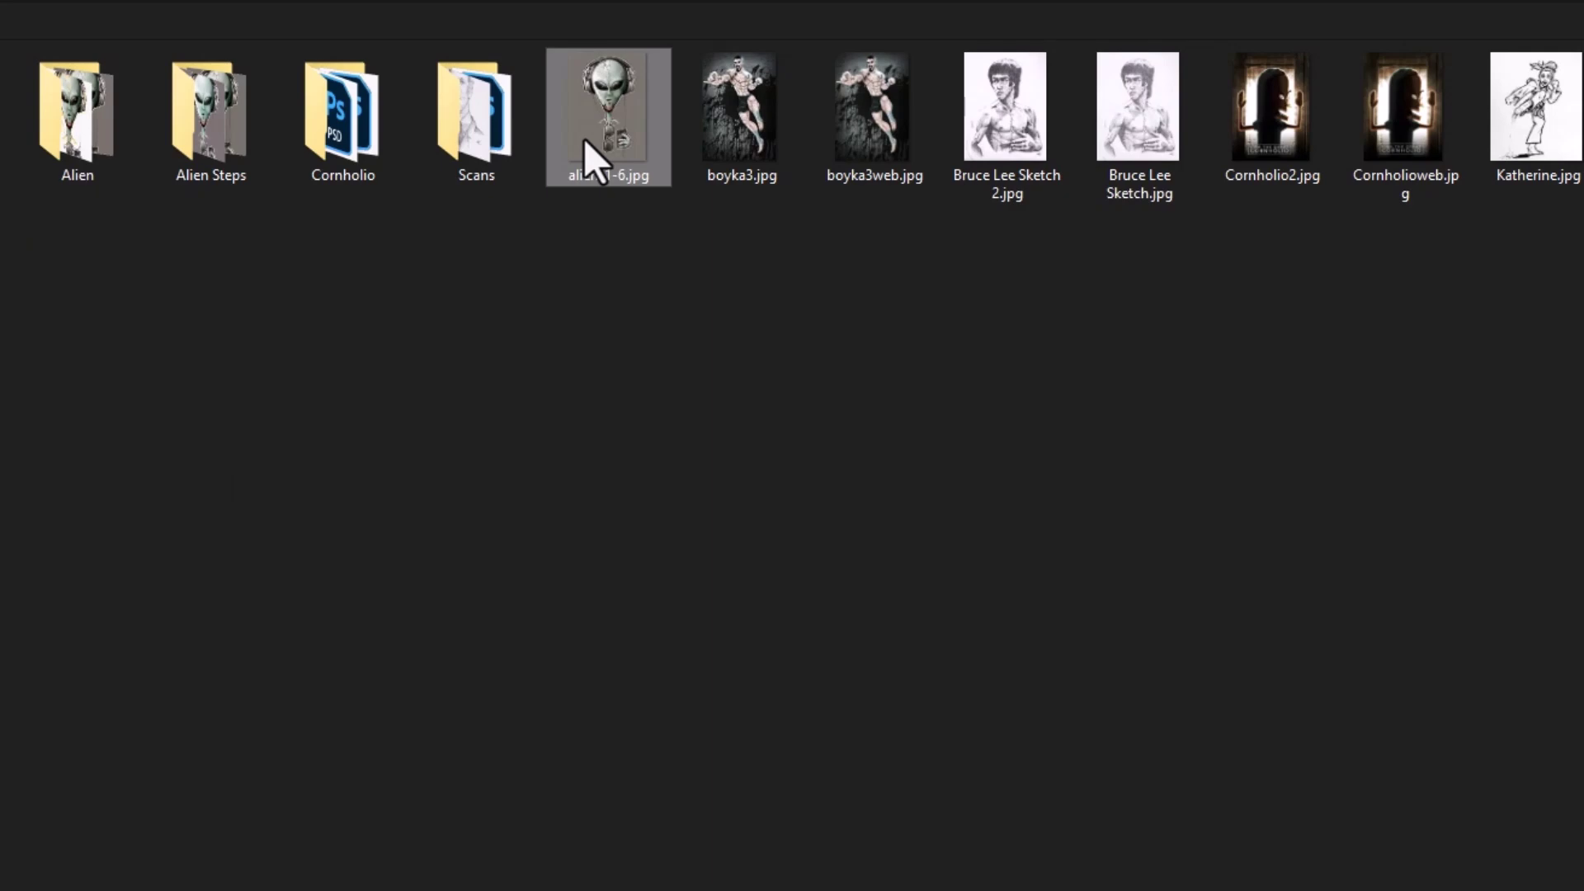
Attach the alien-with-headphones image and analyse it to list suggested prompt tags.
left_click(1154, 829)
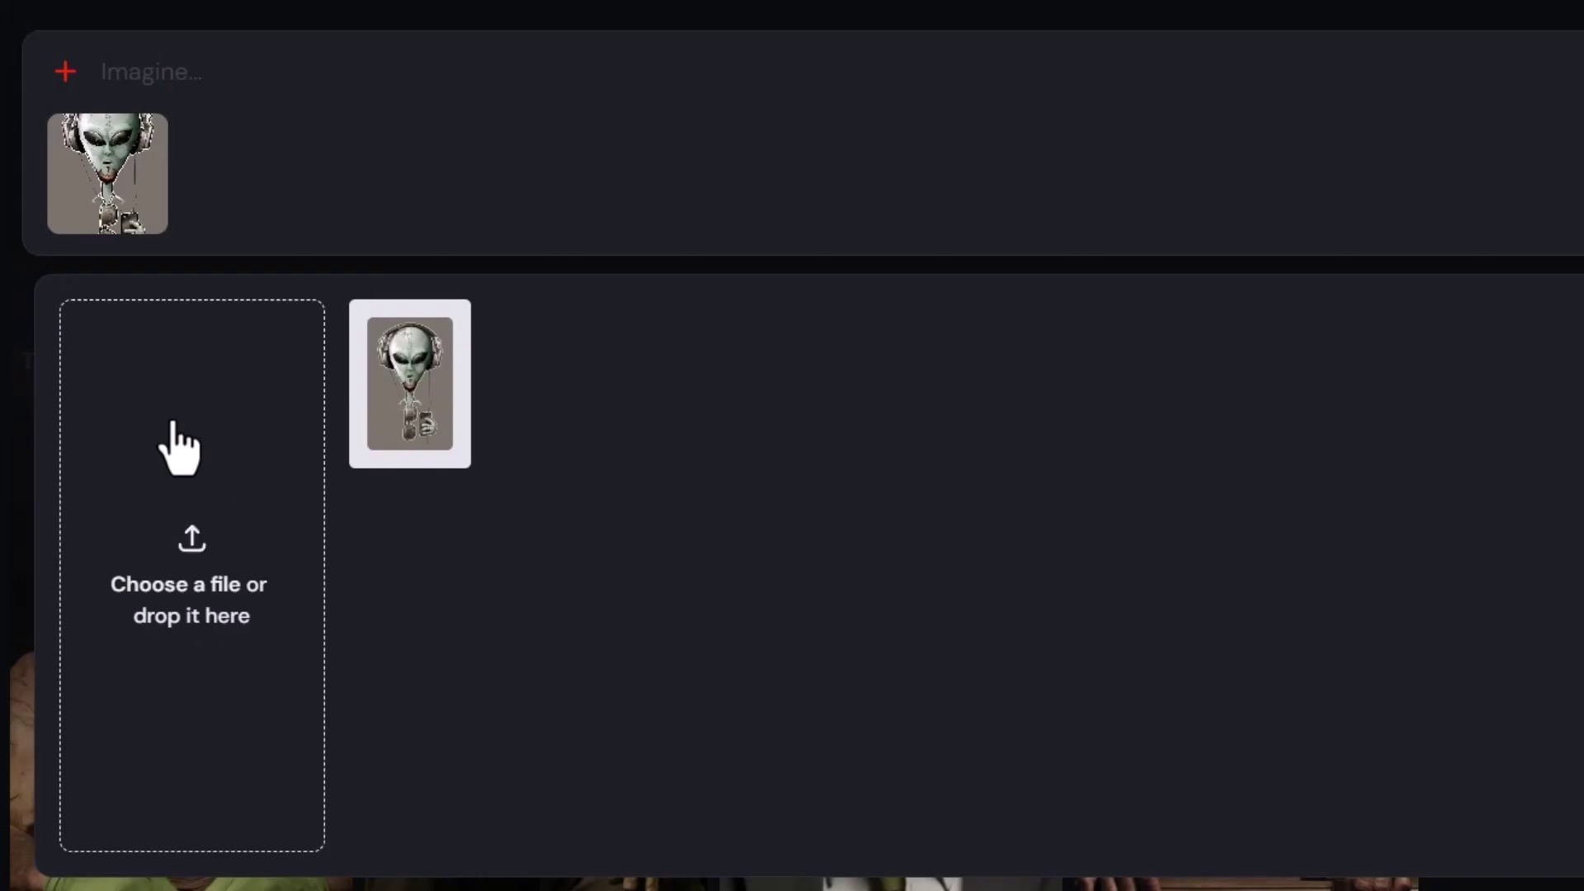
mouse_move(432, 371)
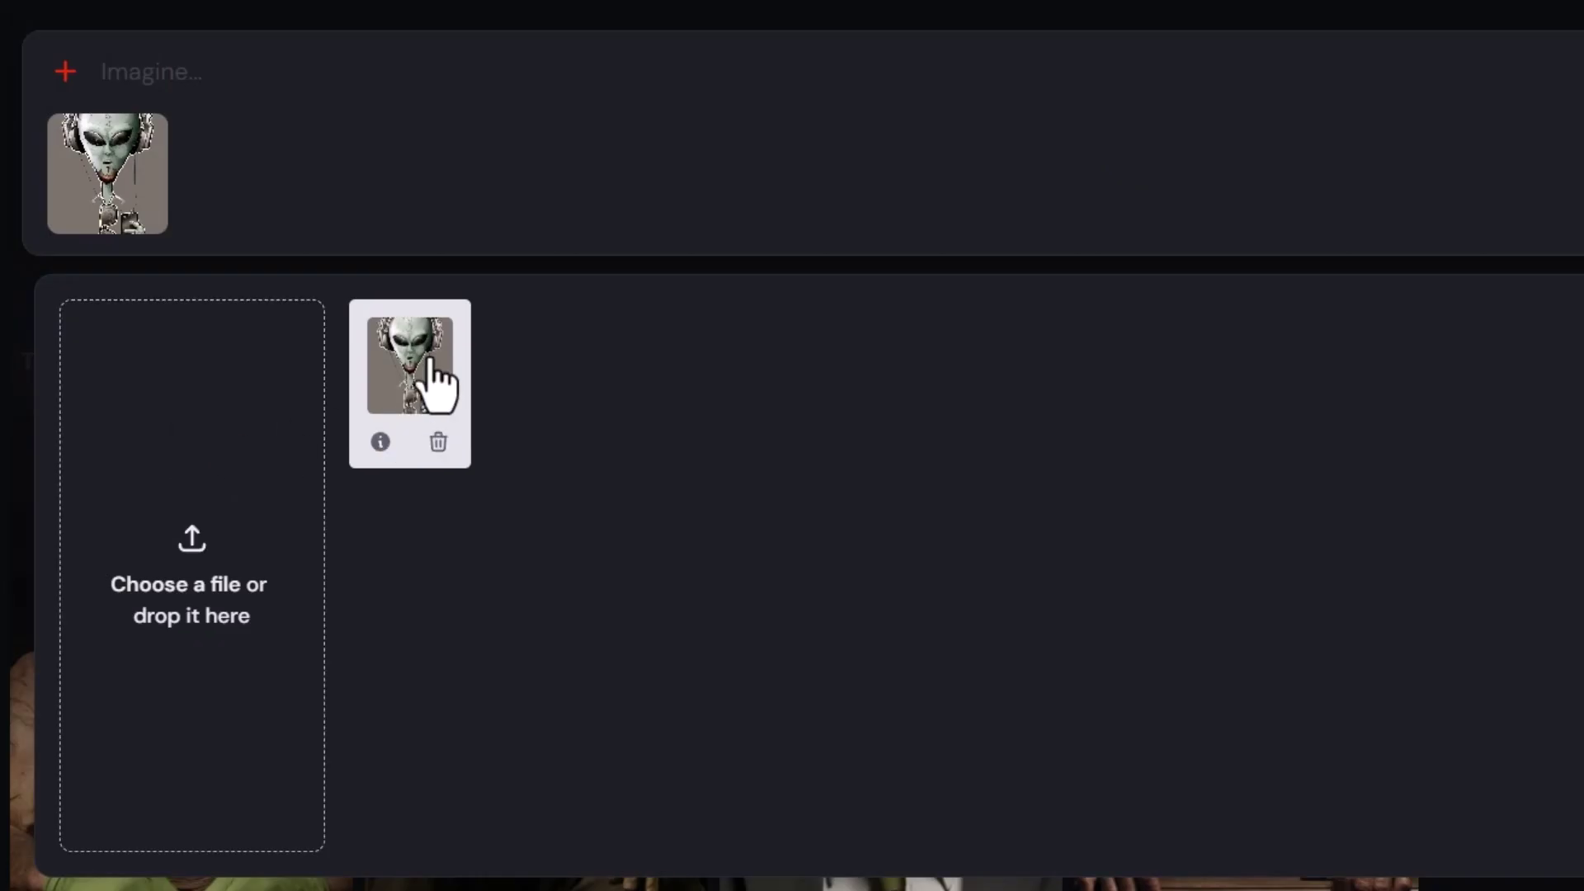
left_click(380, 443)
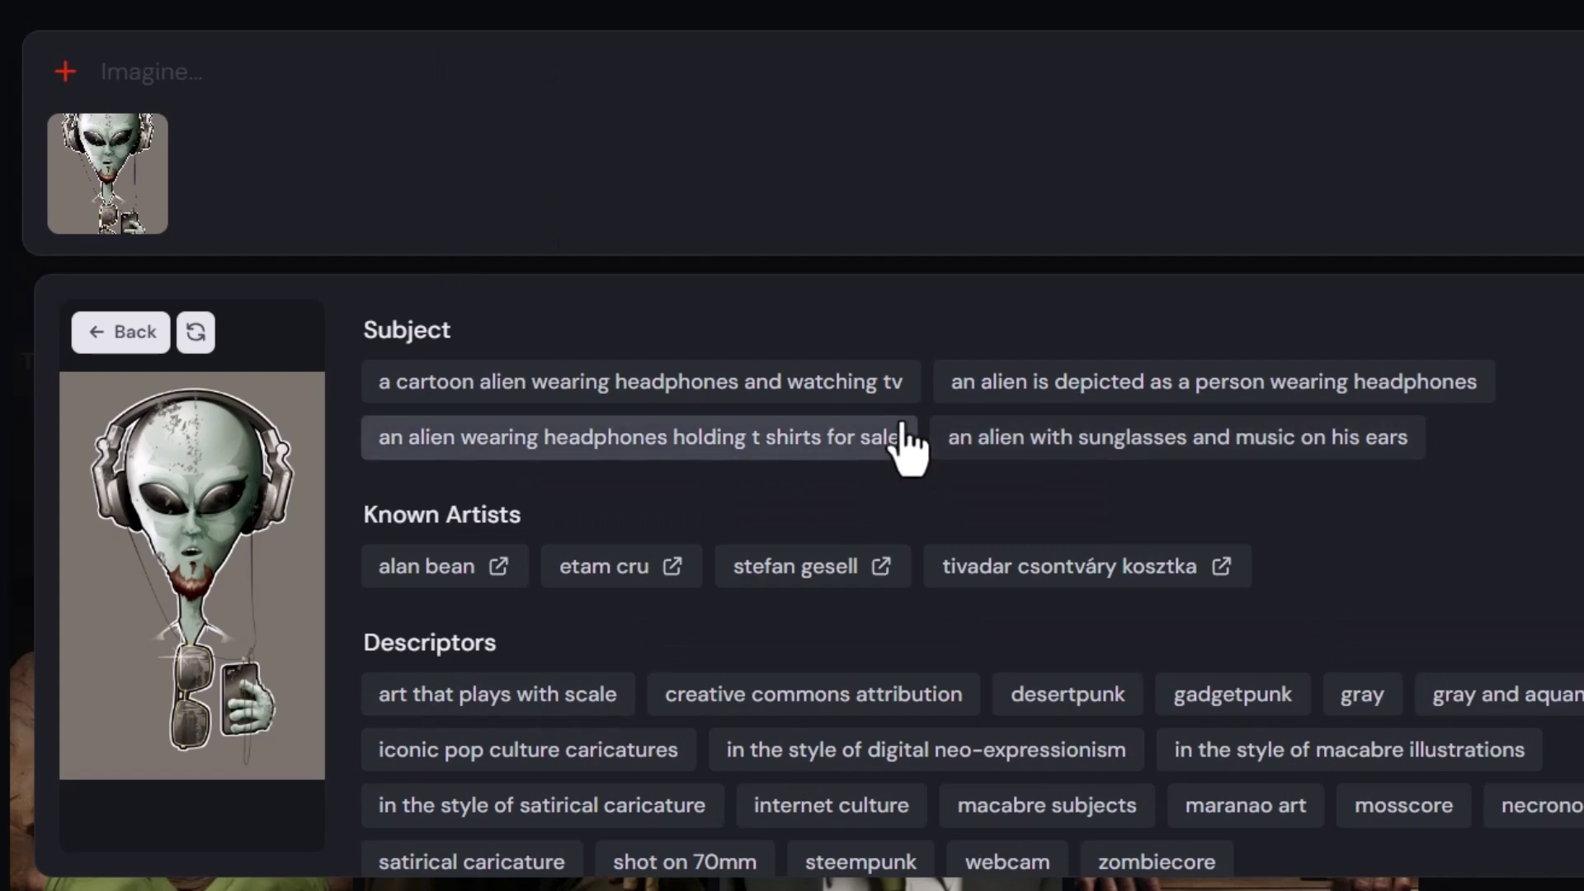
scroll(750, 608, "down", 1)
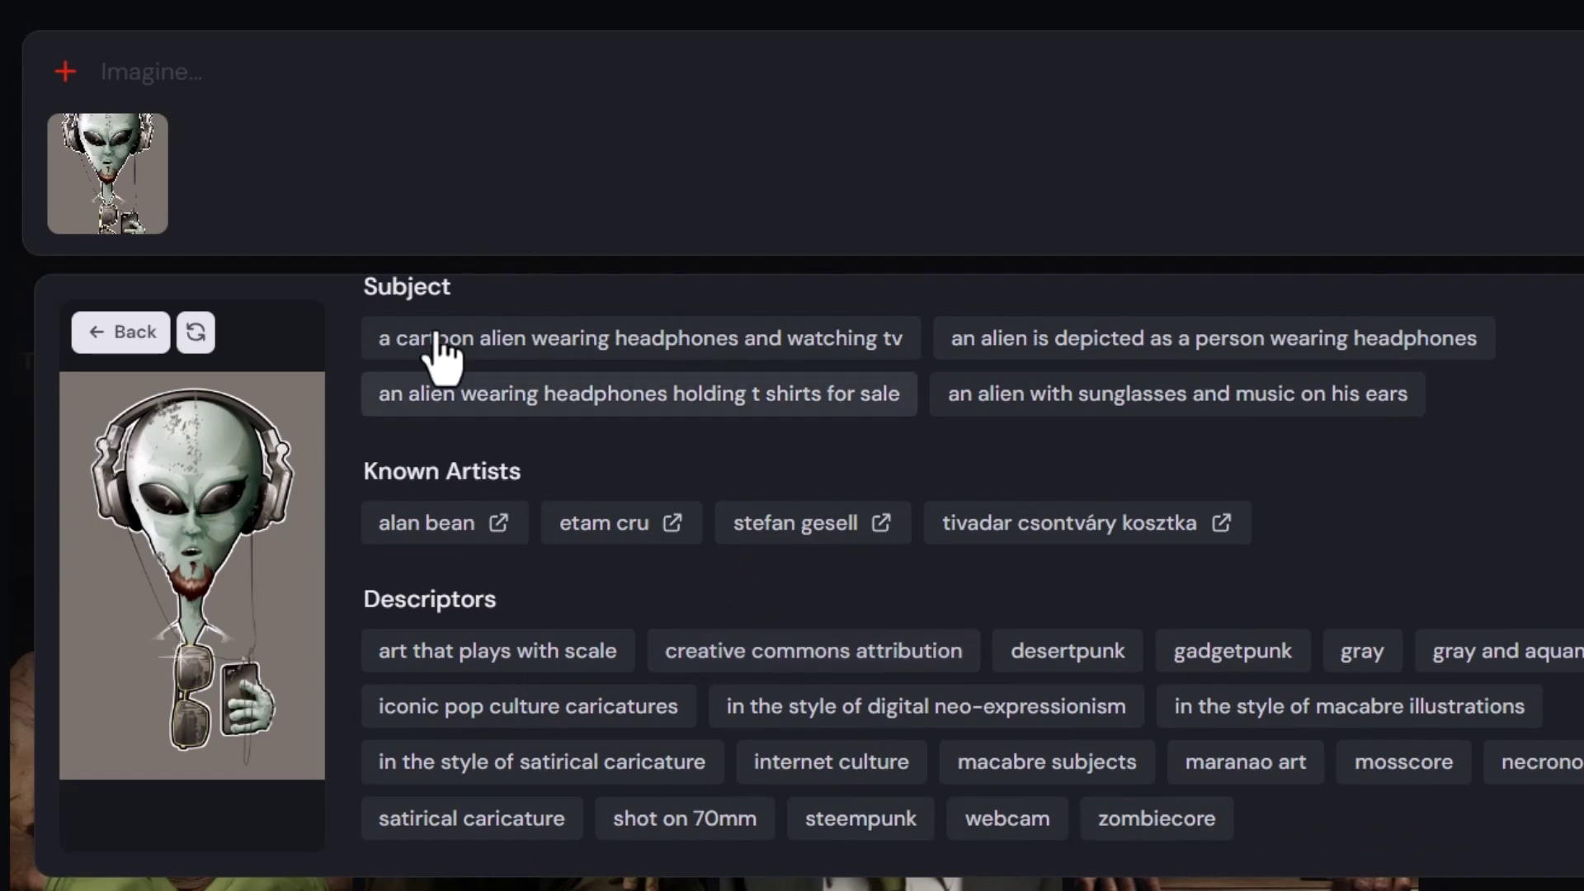
Build a prompt from cartoon alien plus shot on 70mm, neo-expressionism, macabre, internet culture, necronomicon and gray tags.
left_click(470, 350)
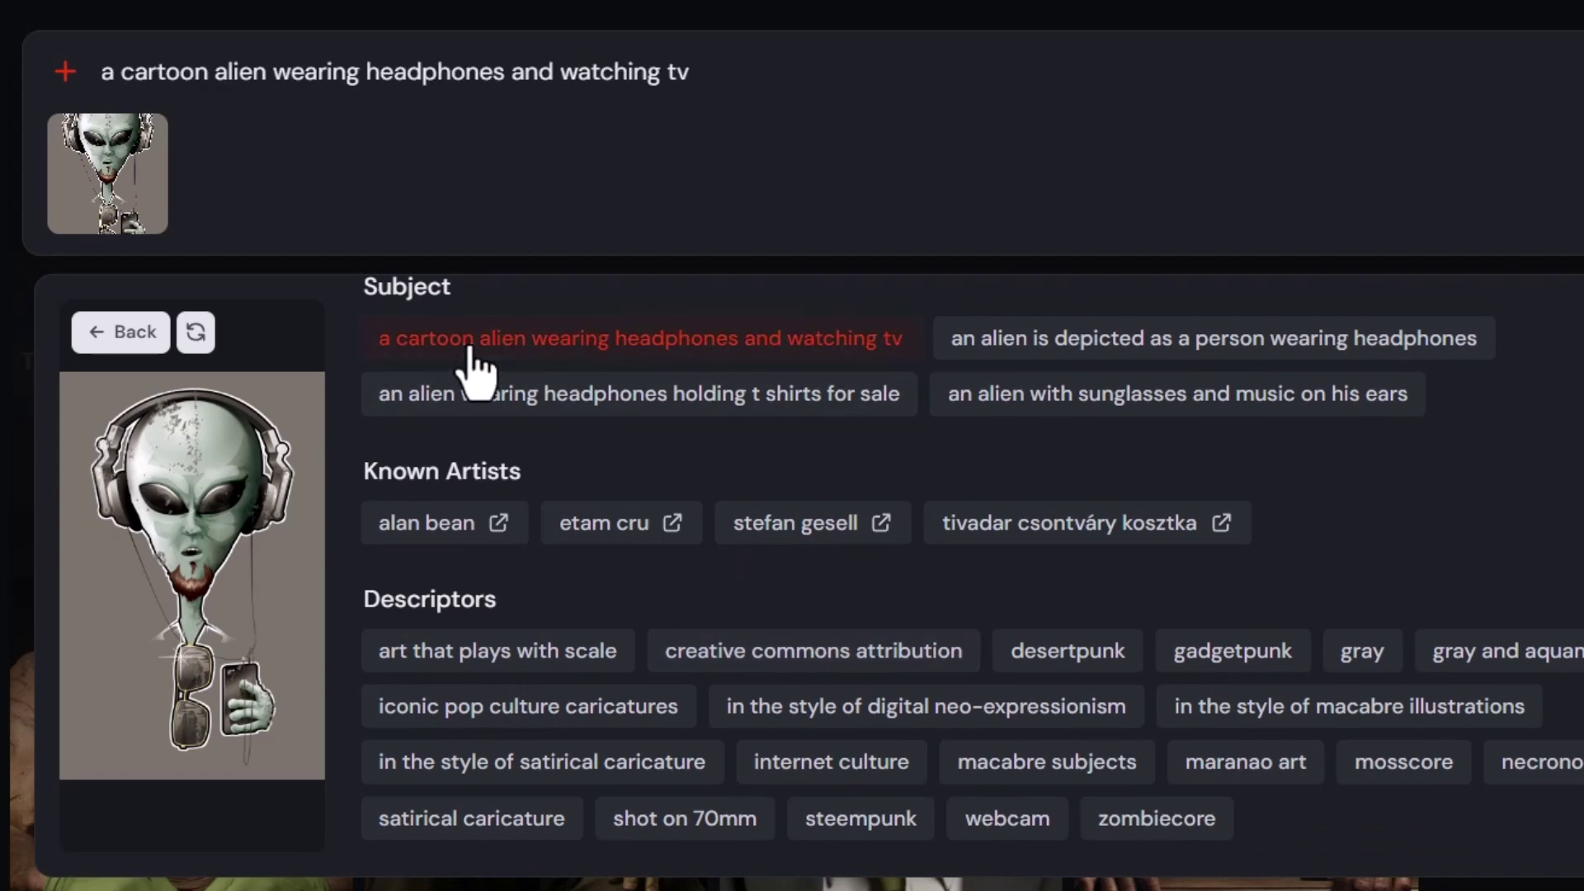
left_click(670, 834)
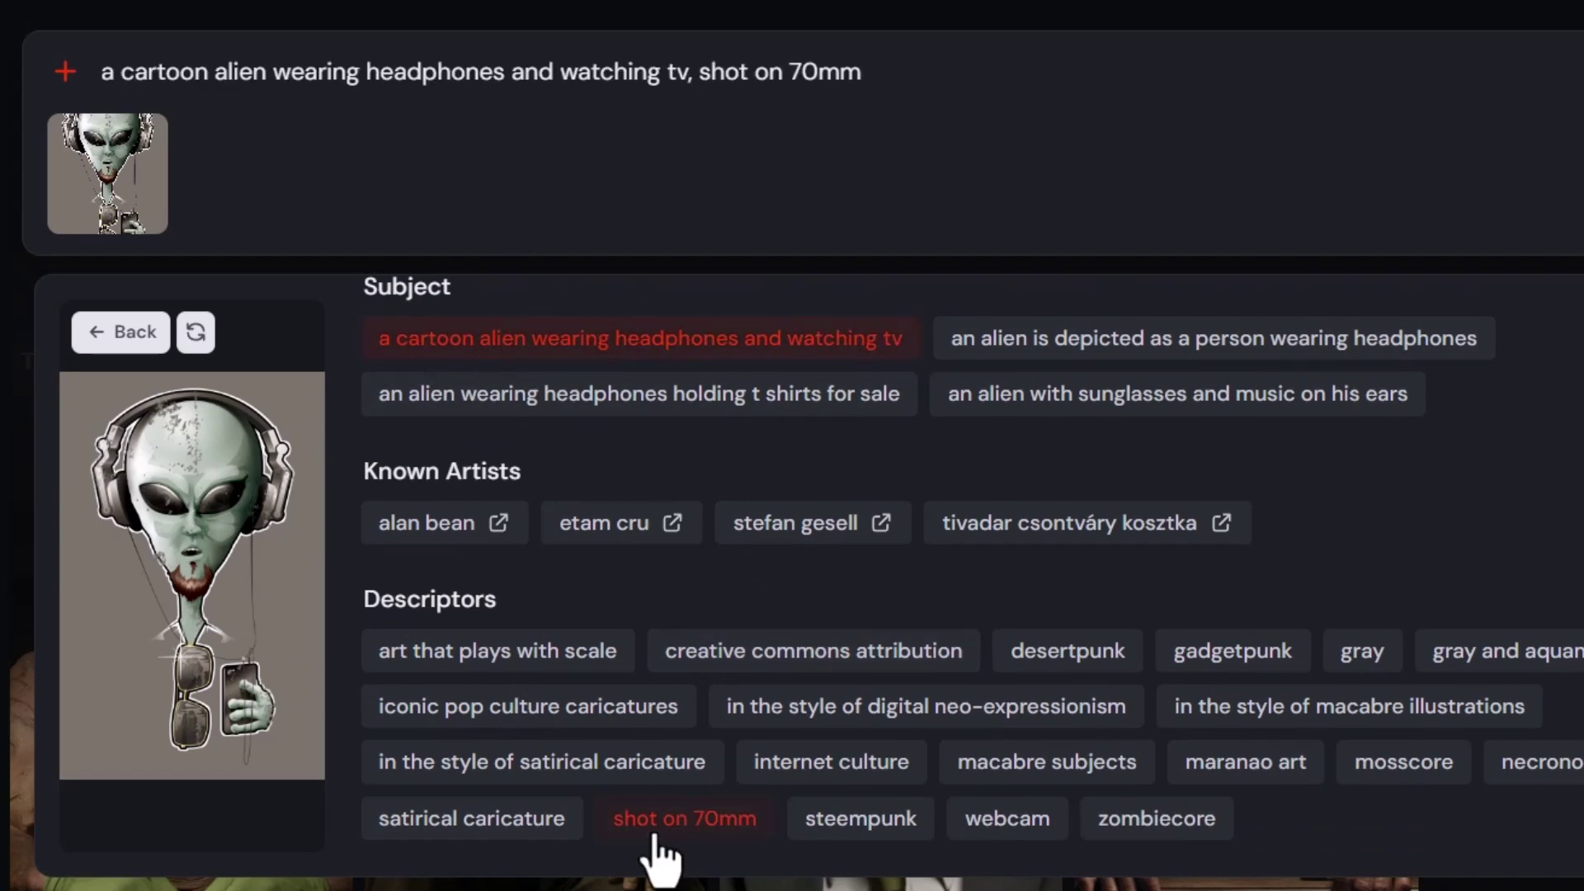
left_click(953, 720)
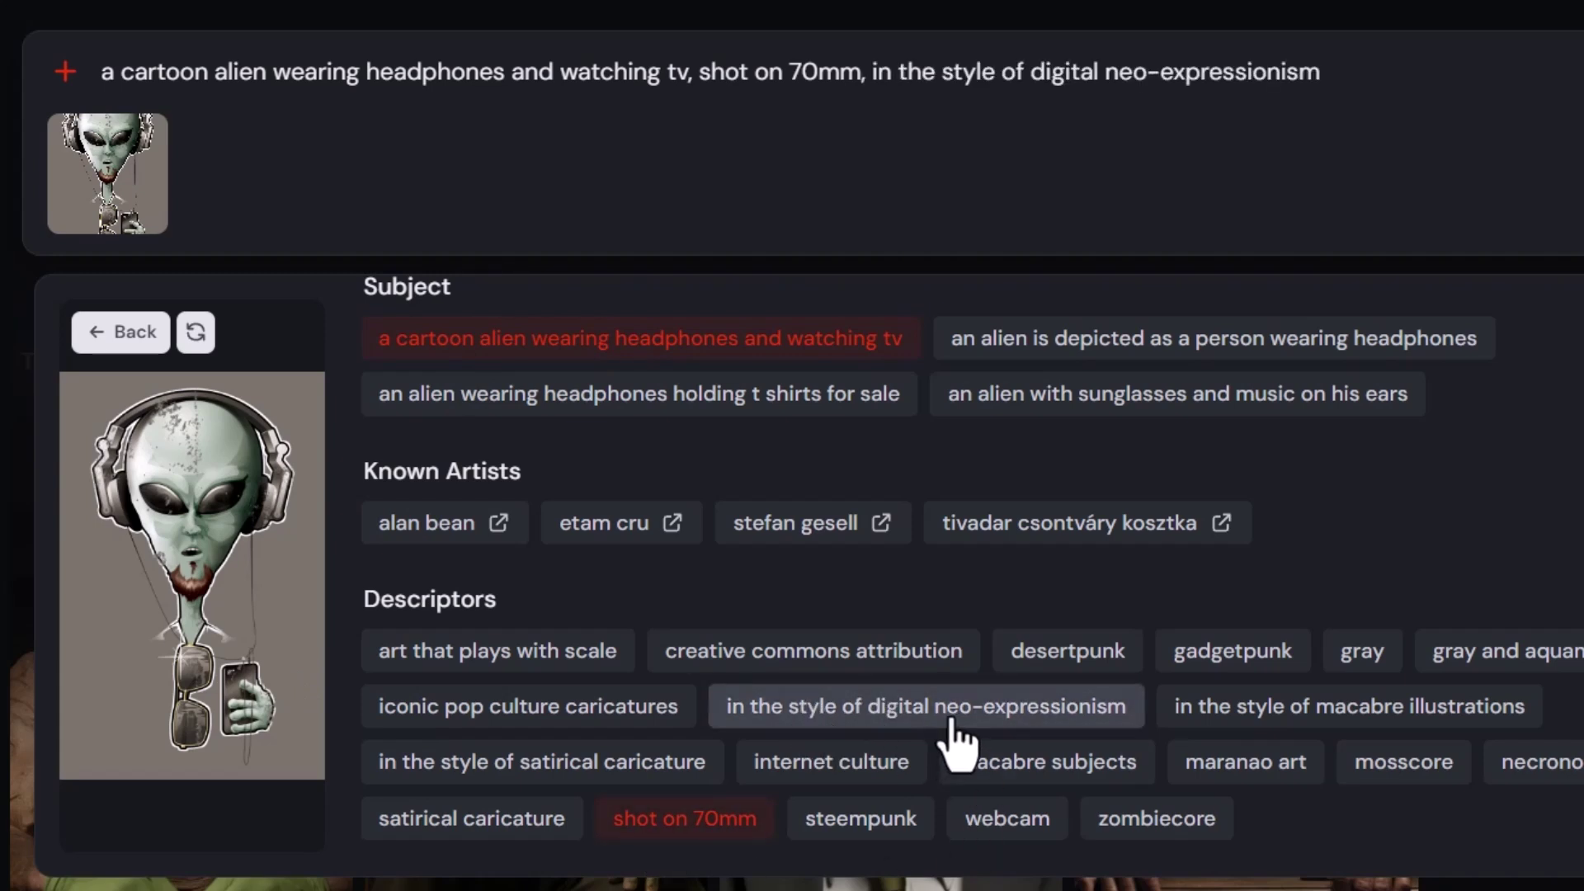
left_click(1248, 711)
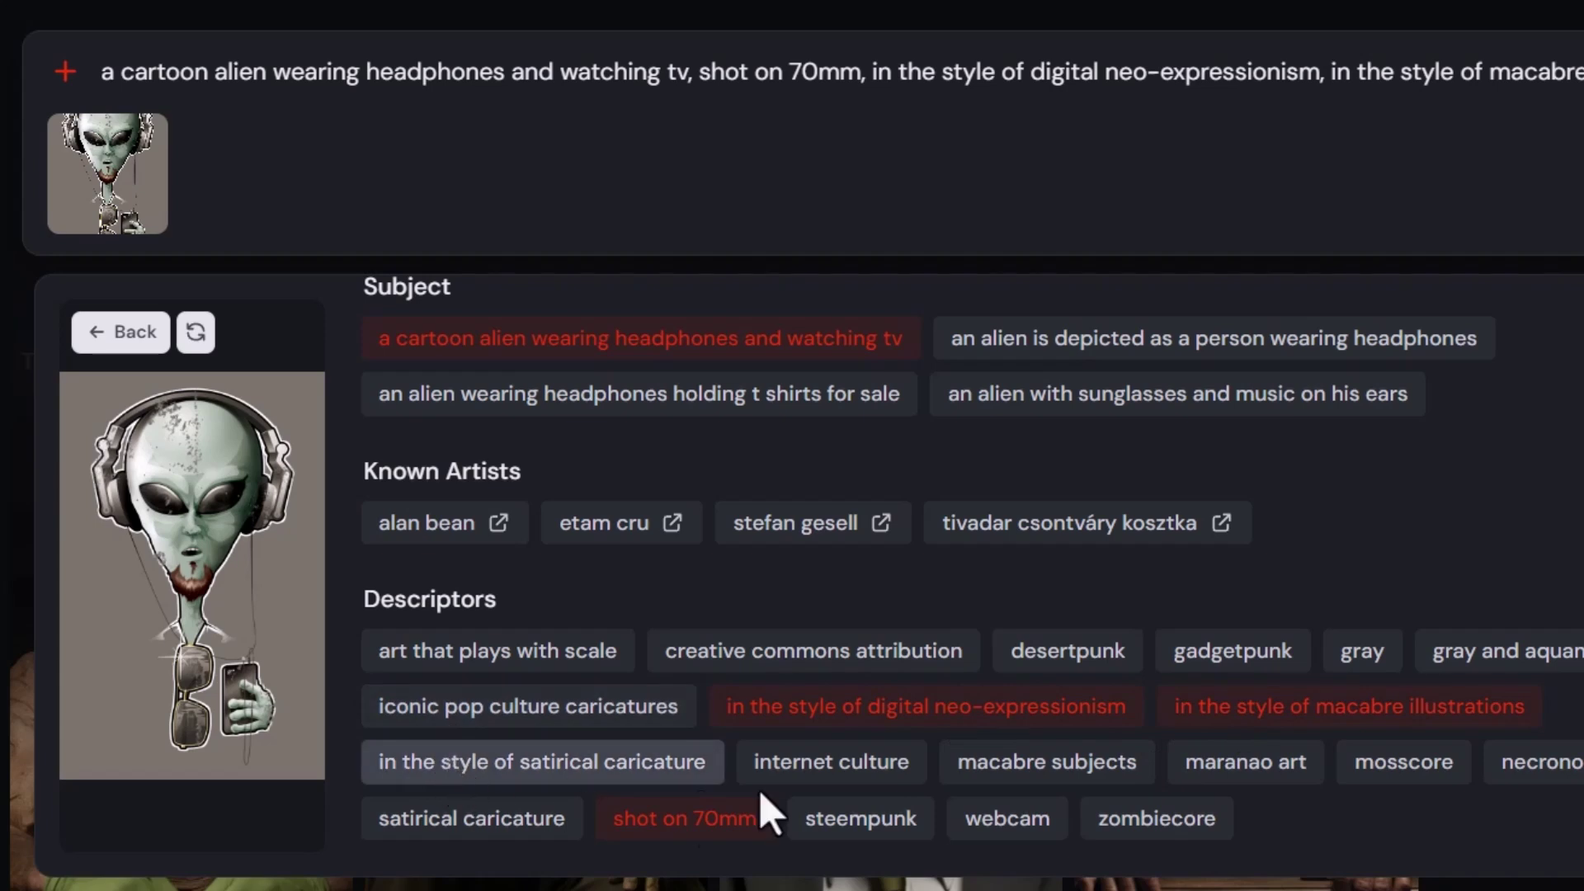
left_click(837, 776)
left_click(1543, 800)
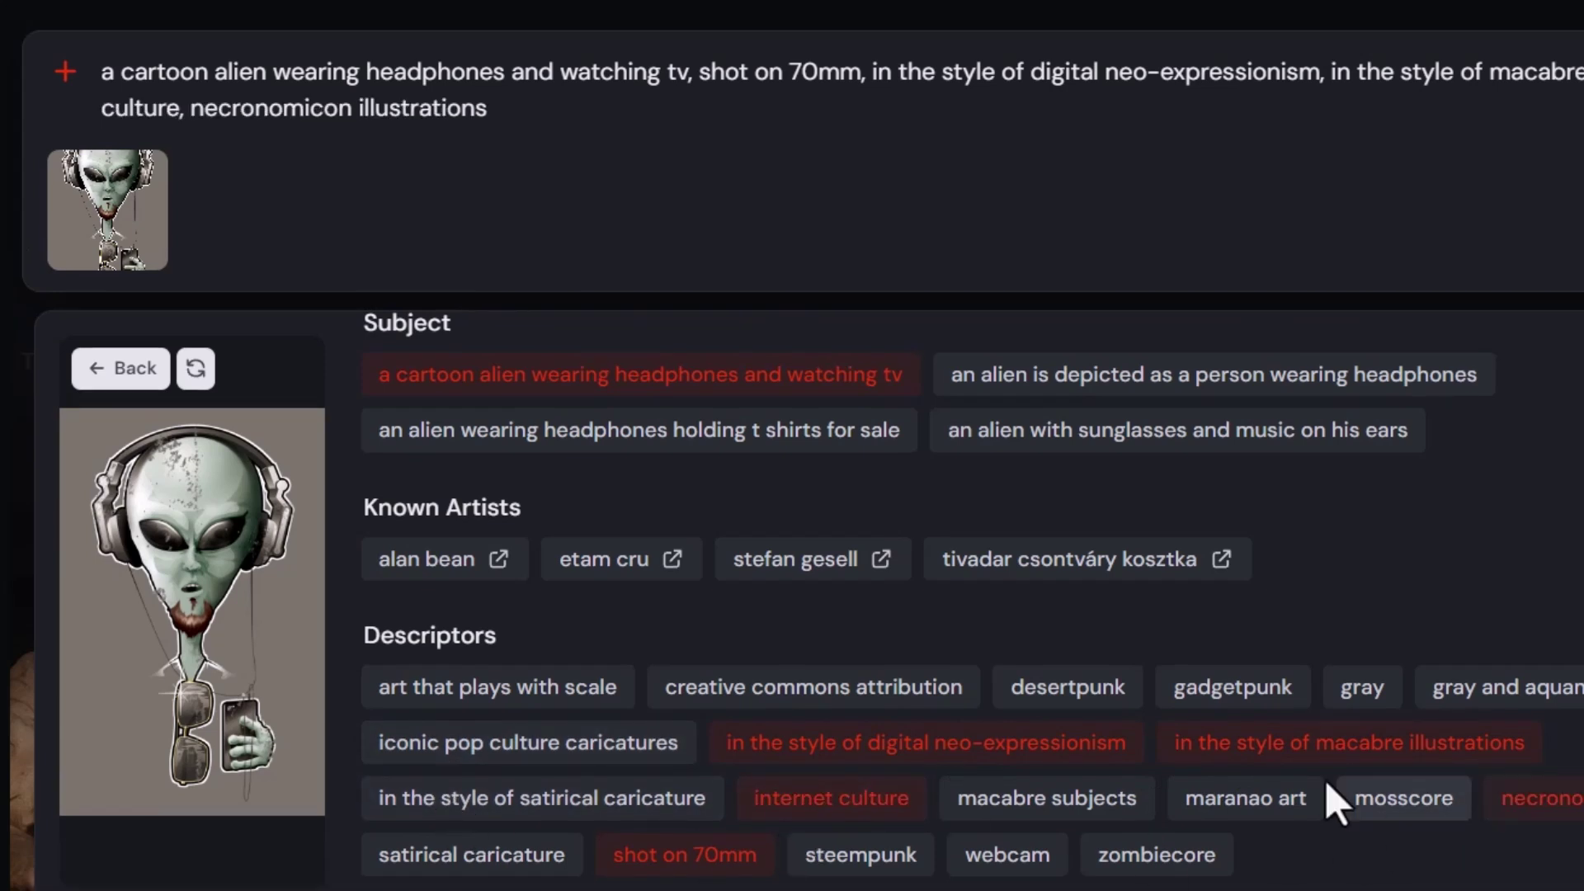
left_click(1361, 689)
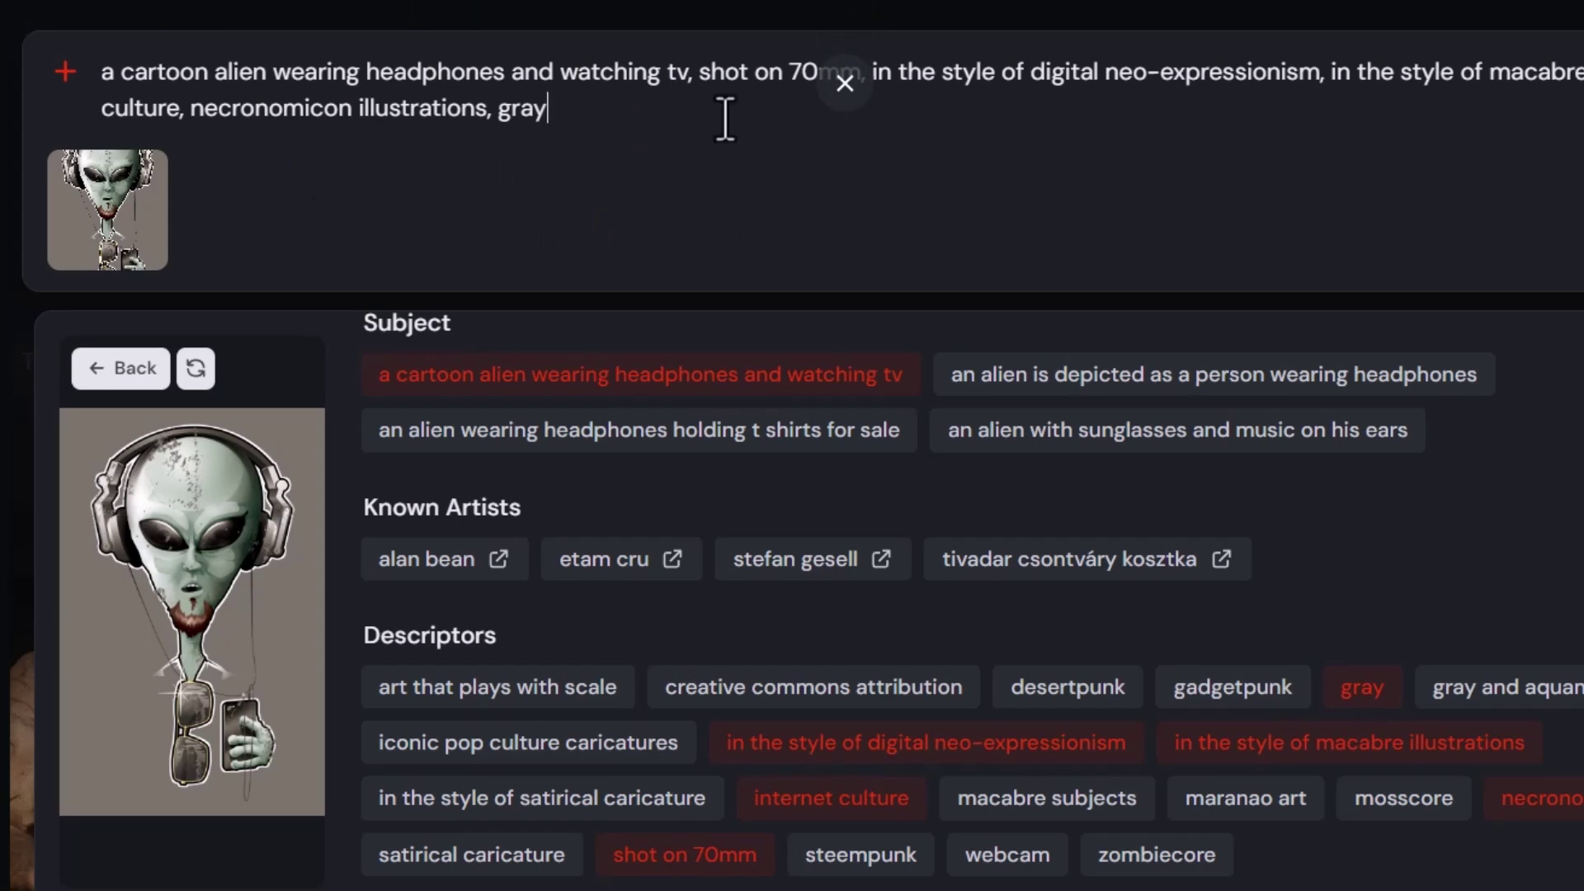
left_click(618, 25)
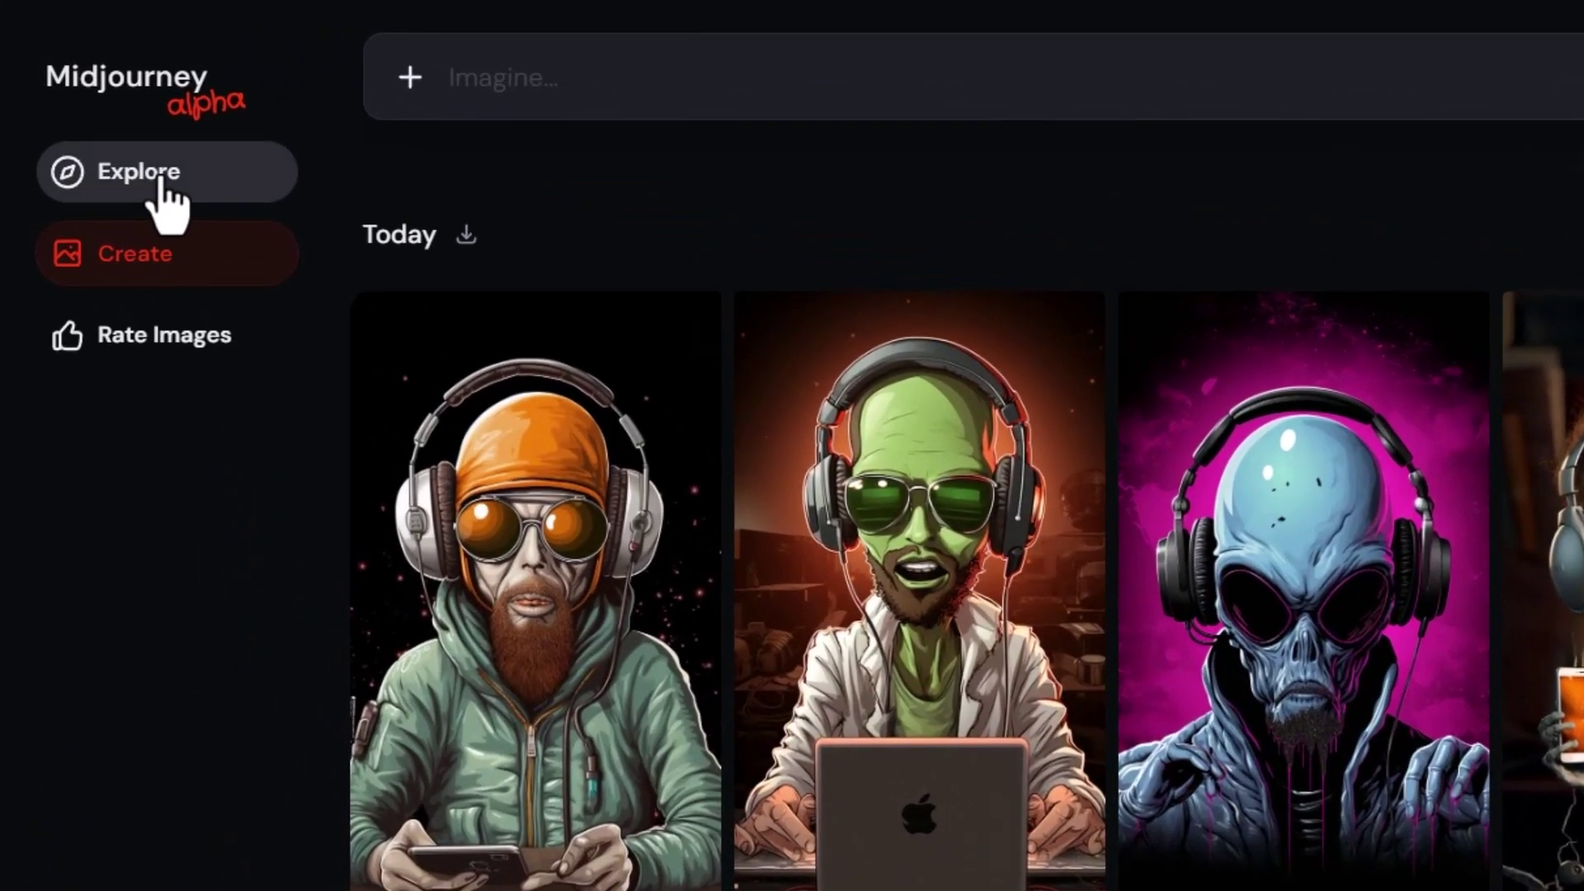
Browse the Explore feed and open the concrete lightbulb image in full view.
left_click(99, 112)
scroll(1520, 778, "down", 10)
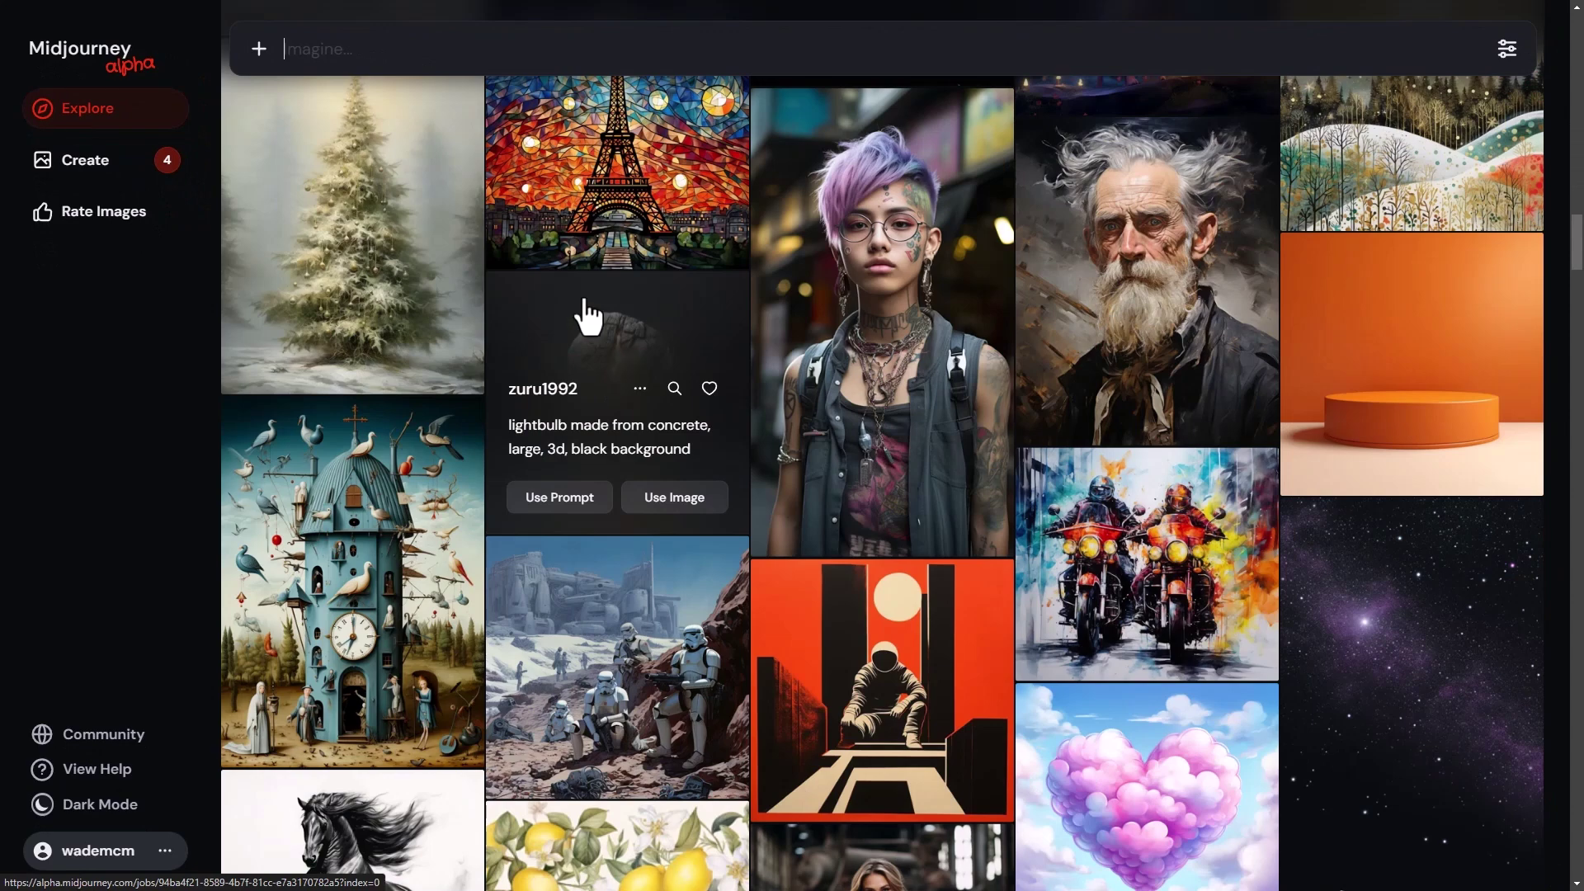
left_click(587, 316)
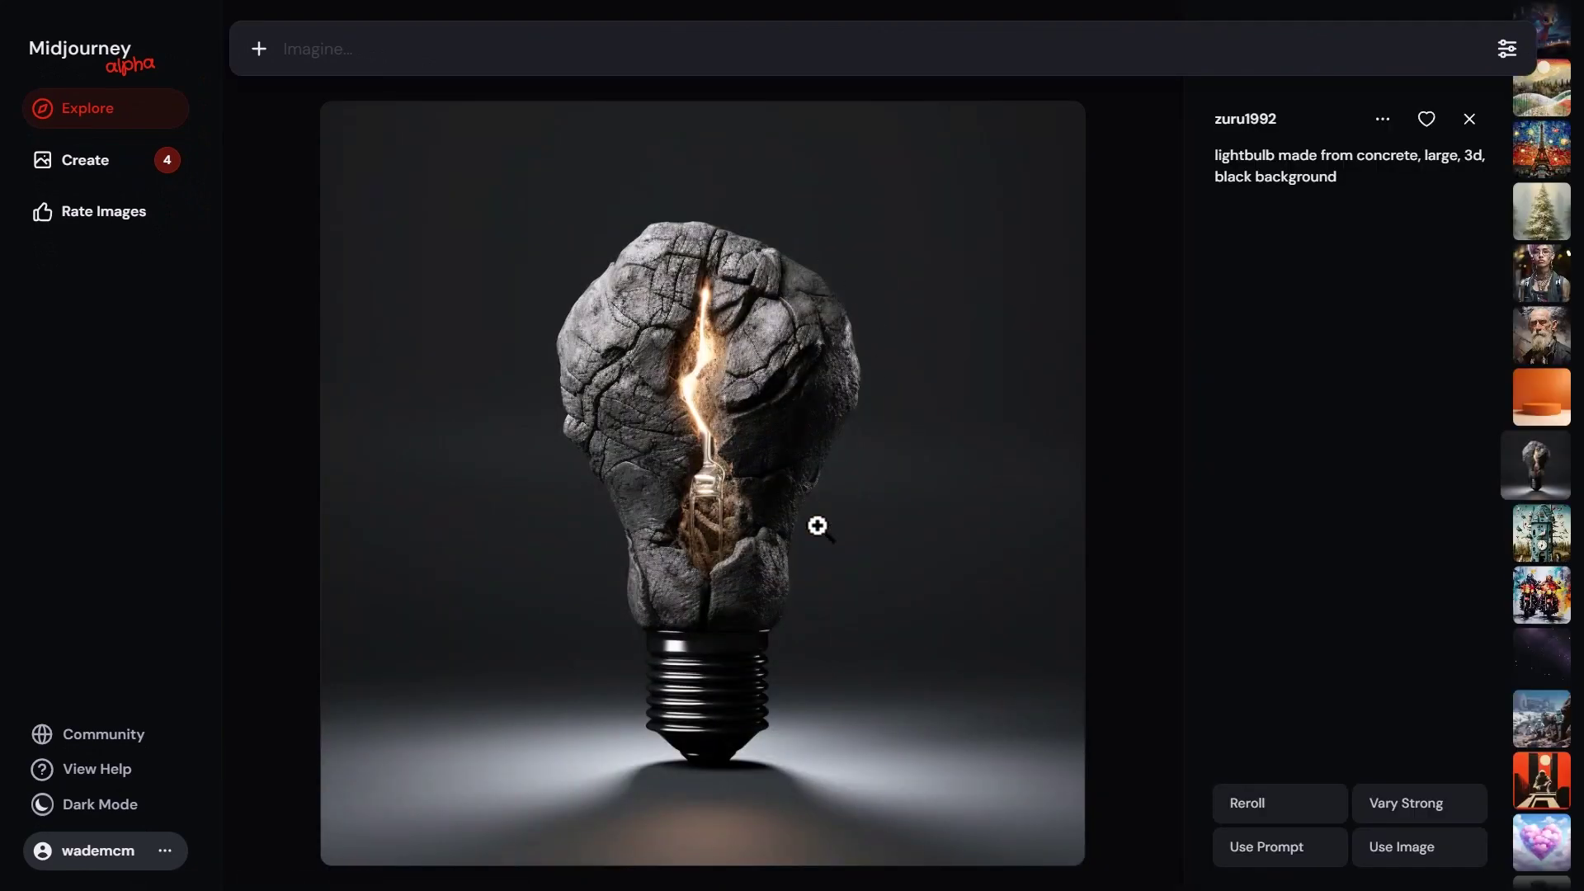